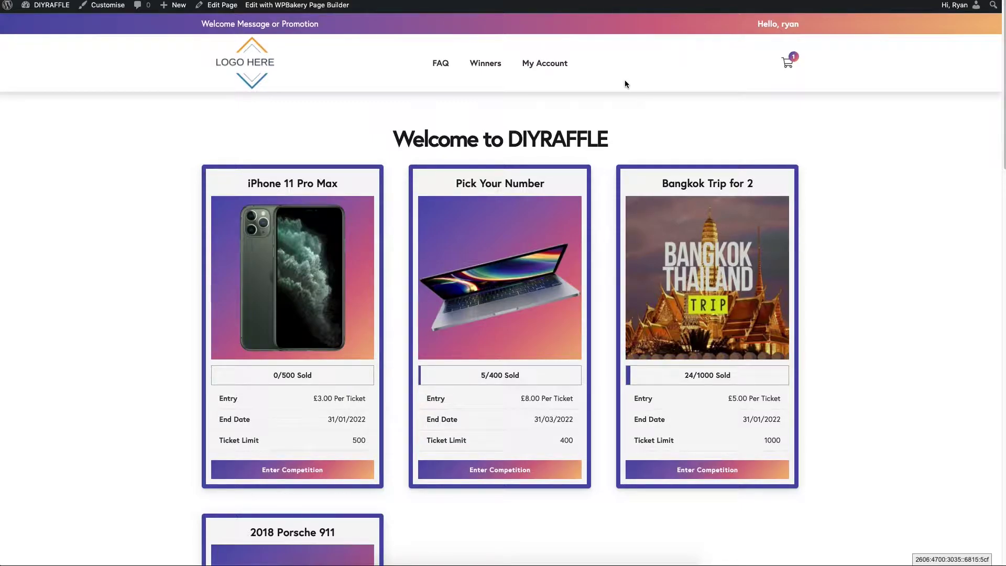
Scroll the DIYRAFFLE home page to view its raffle competitions
scroll(787, 196, "down", 12)
scroll(801, 210, "up", 12)
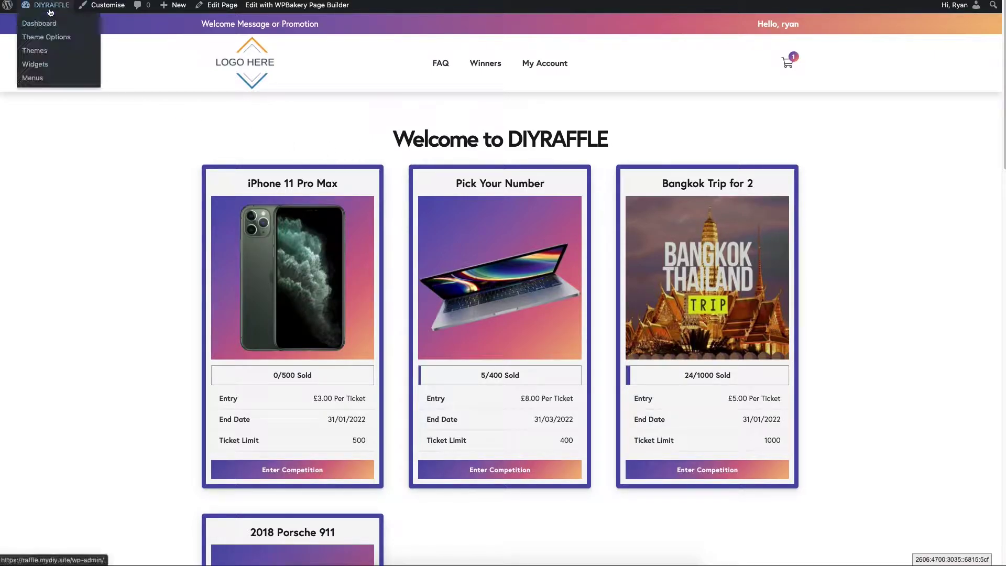
From the Dashboard's Plugins > Add New, search the plugin directory for 'contact form 7'
left_click(51, 24)
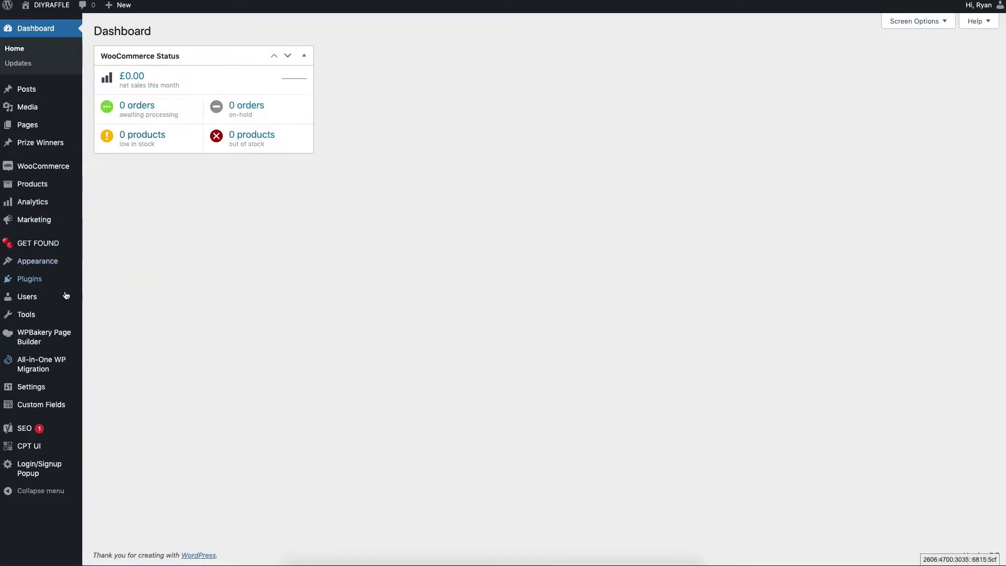
mouse_move(45, 280)
left_click(103, 297)
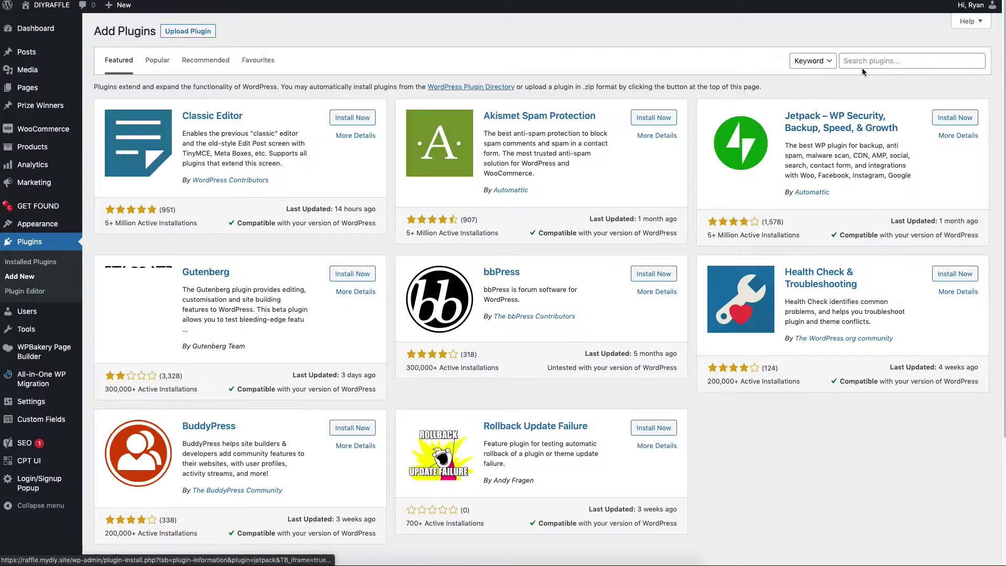
left_click(871, 62)
type("contac")
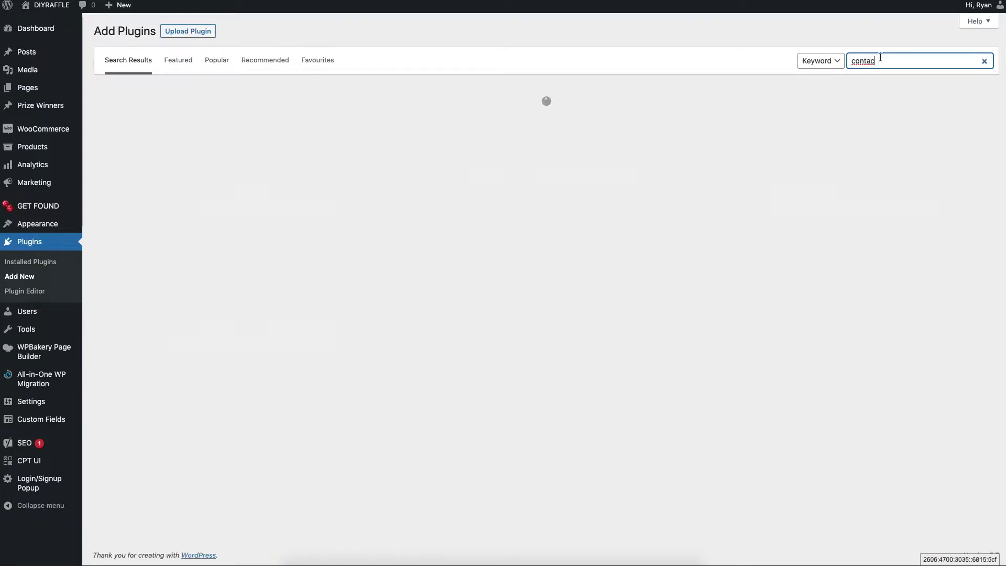
left_click(900, 84)
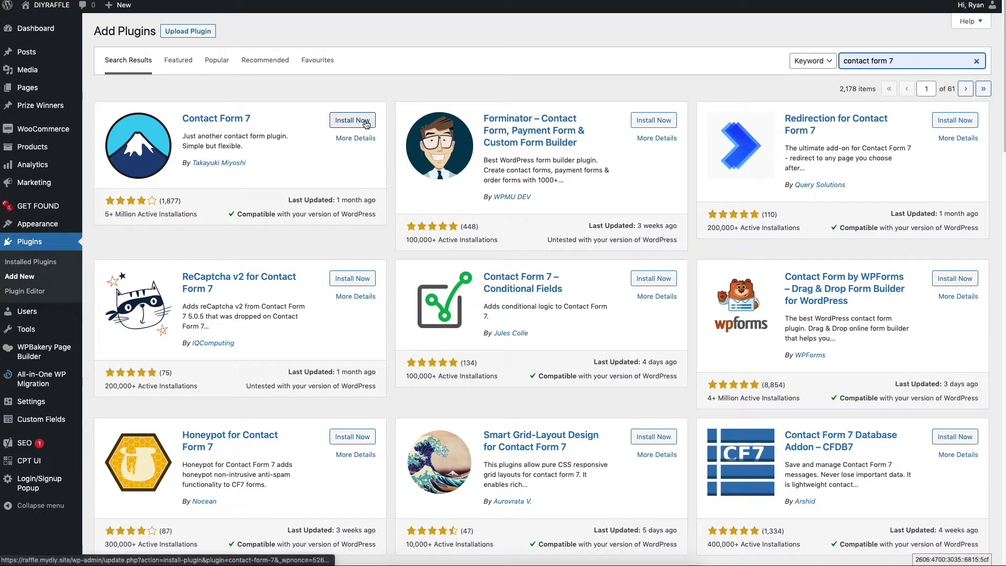
Install and activate Contact Form 7, then show its Contact Forms list
left_click(364, 122)
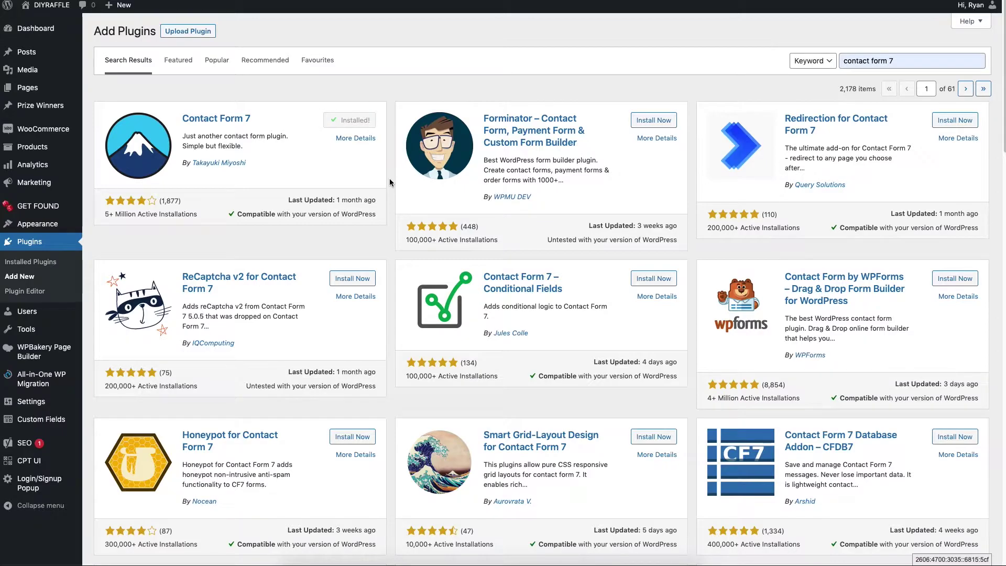
left_click(356, 121)
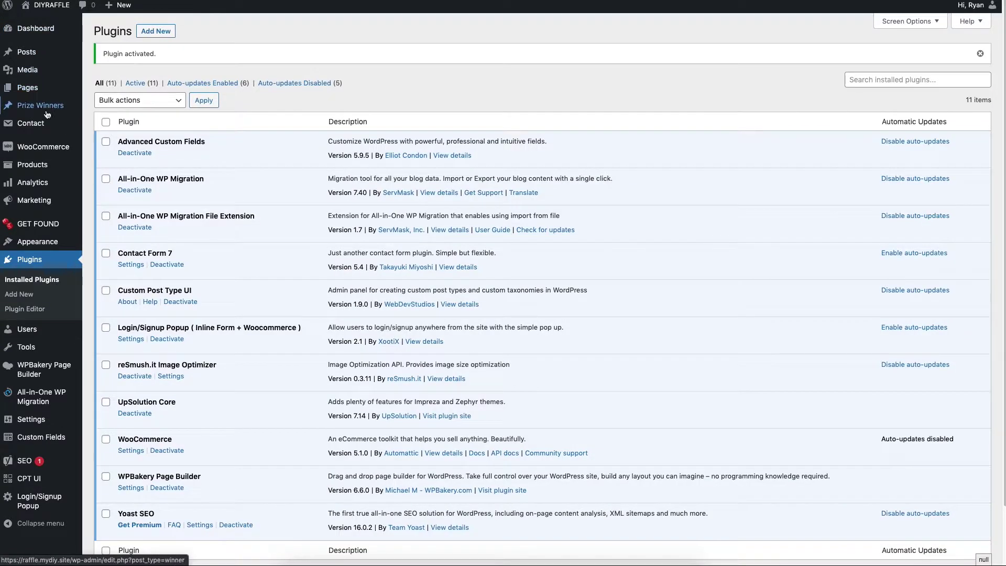
mouse_move(40, 133)
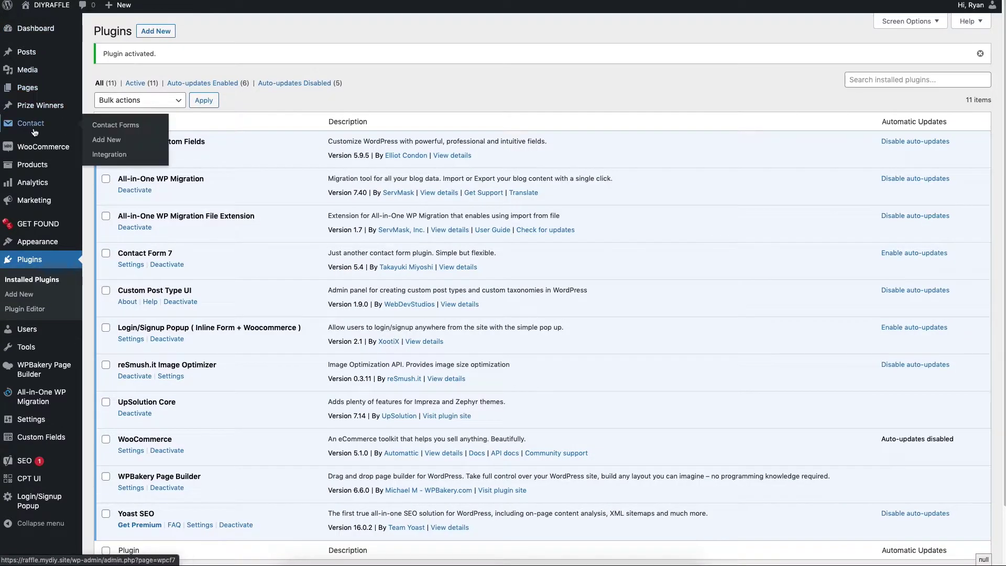
left_click(109, 126)
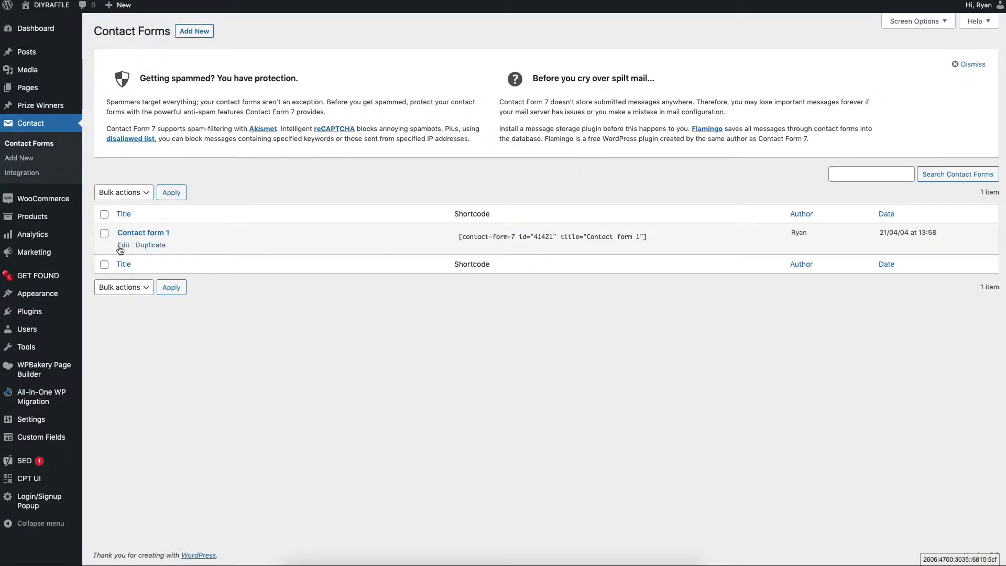
Edit Contact form 1 and delete '(optional)' from the message field's label
left_click(123, 245)
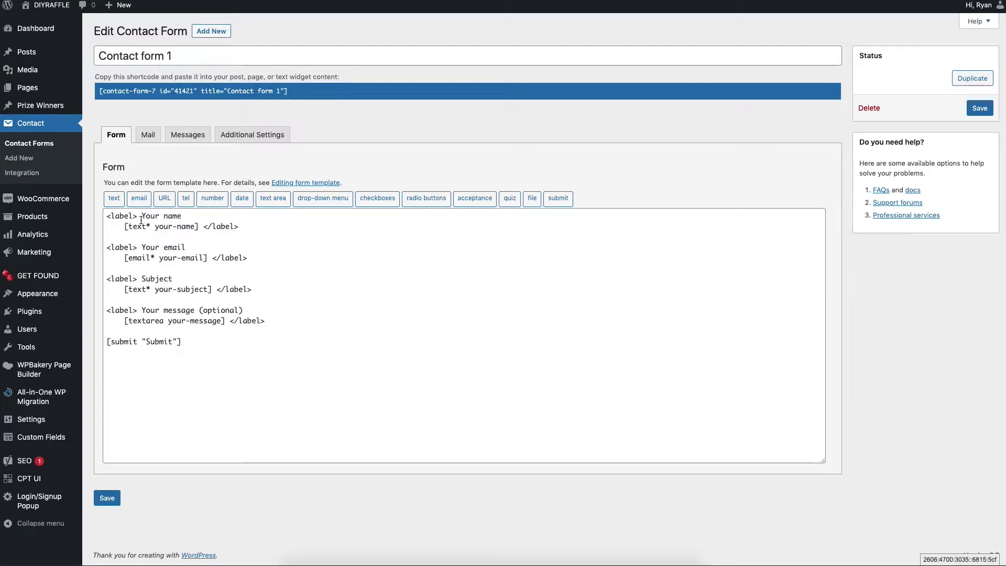
left_click_drag(141, 221, 182, 217)
left_click(141, 247)
double_click(158, 278)
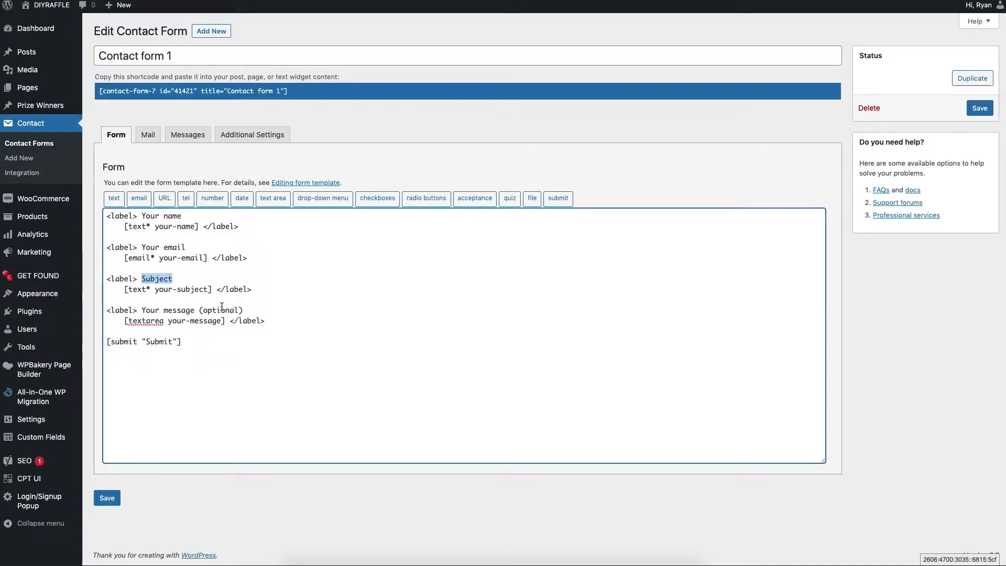
left_click_drag(222, 306, 262, 311)
left_click(135, 322)
left_click(131, 322)
left_click(214, 322)
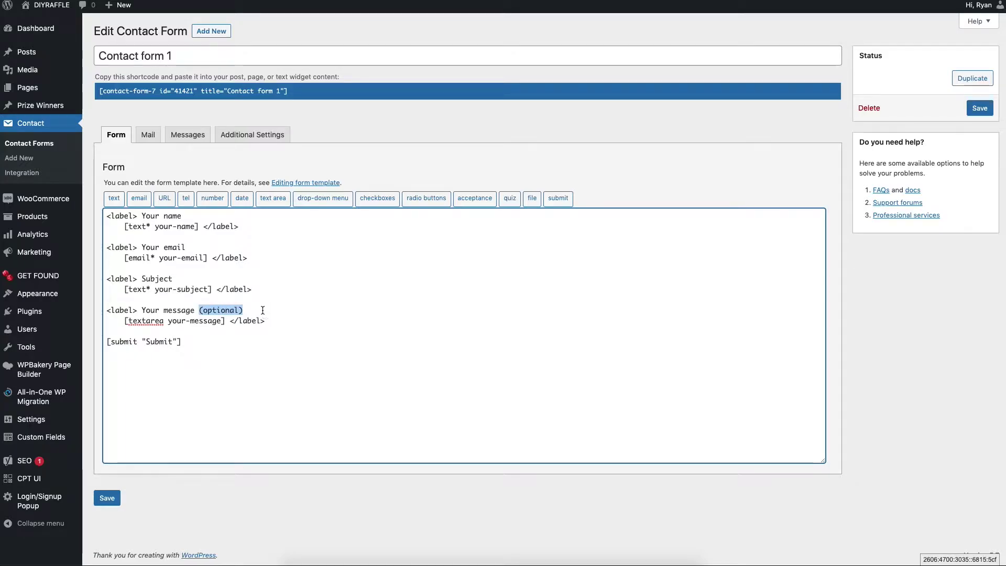
key("BackSpace")
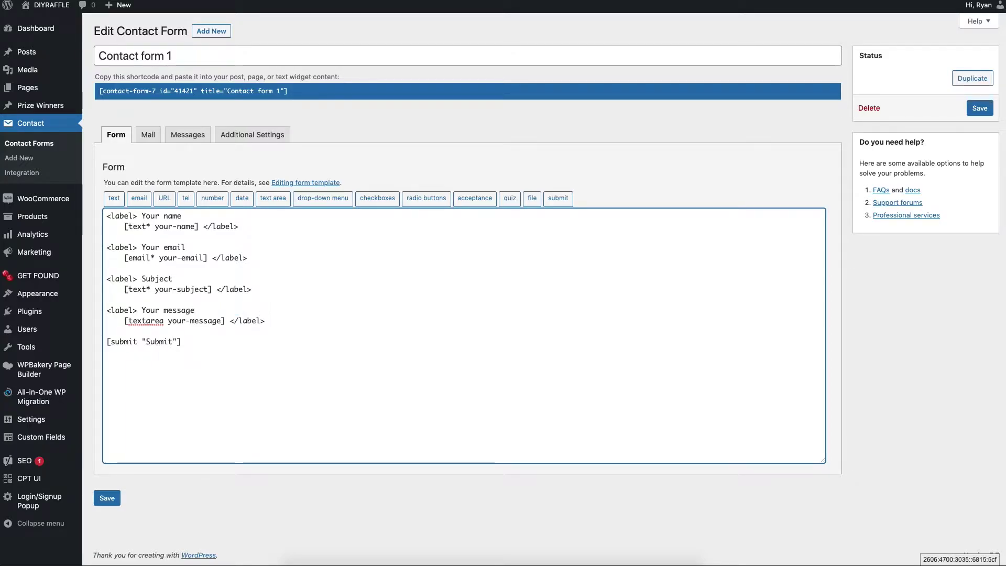
left_click(207, 411)
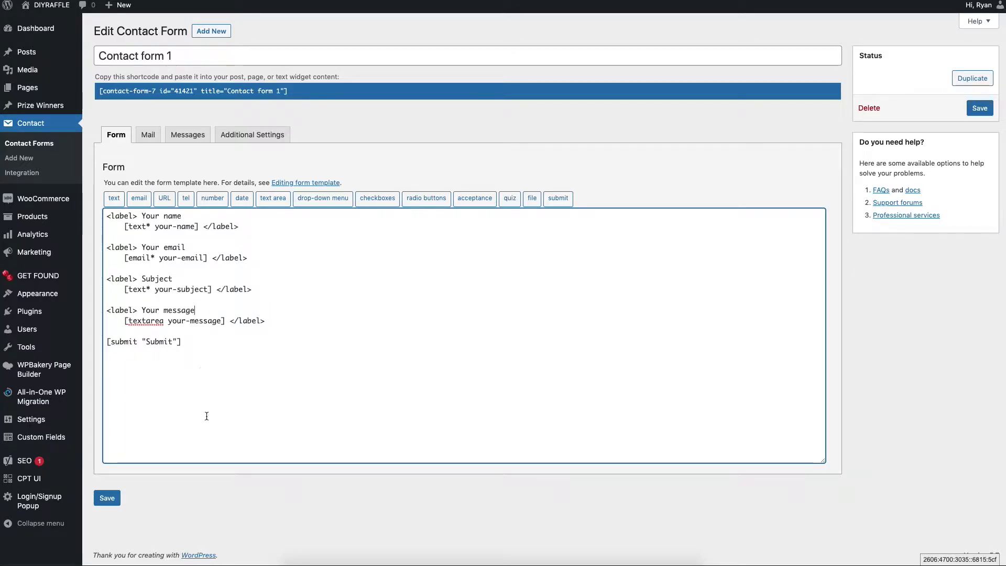
Make the message field required by changing it to [textarea* your-message]
double_click(135, 227)
double_click(137, 258)
double_click(138, 289)
double_click(148, 289)
left_click(165, 322)
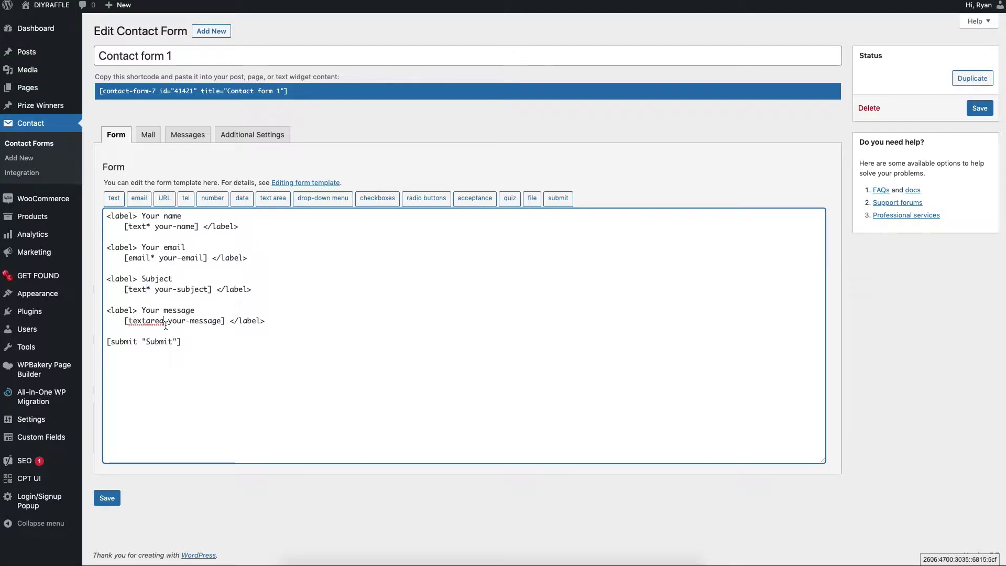
type("*")
left_click(215, 337)
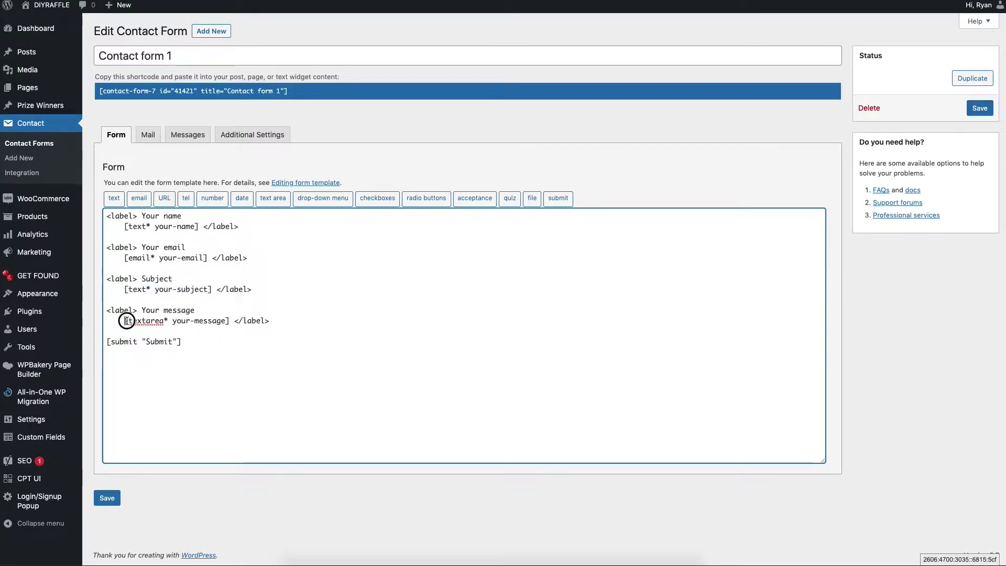
left_click_drag(126, 320, 229, 324)
left_click(228, 323)
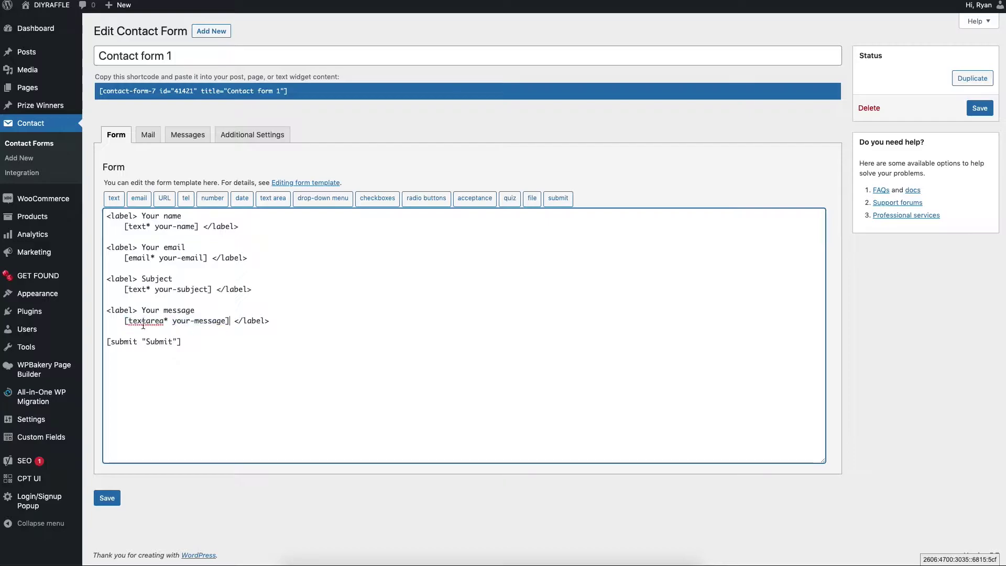
double_click(145, 321)
left_click(146, 322)
double_click(146, 320)
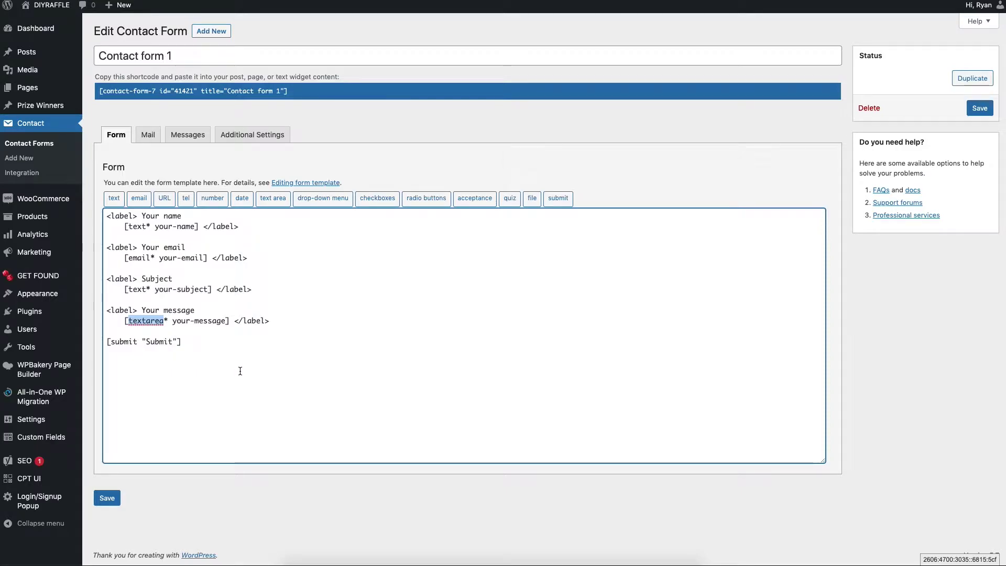
left_click(153, 158)
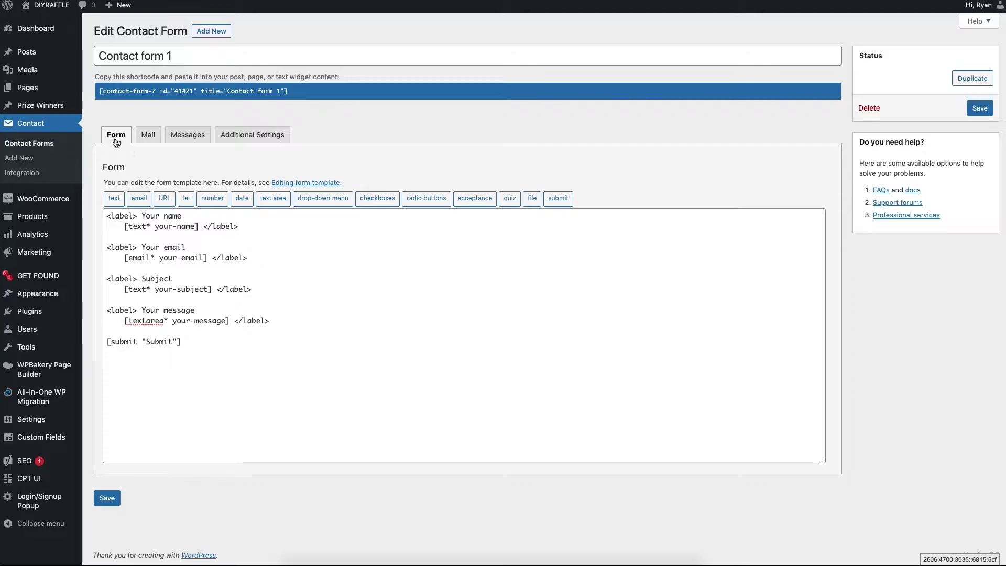
left_click(148, 135)
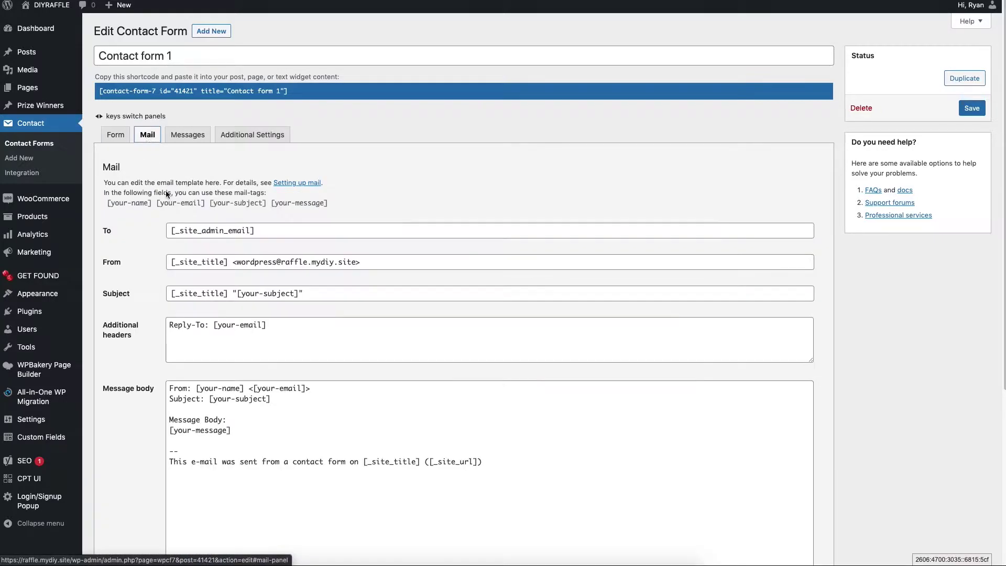
left_click_drag(270, 230, 169, 230)
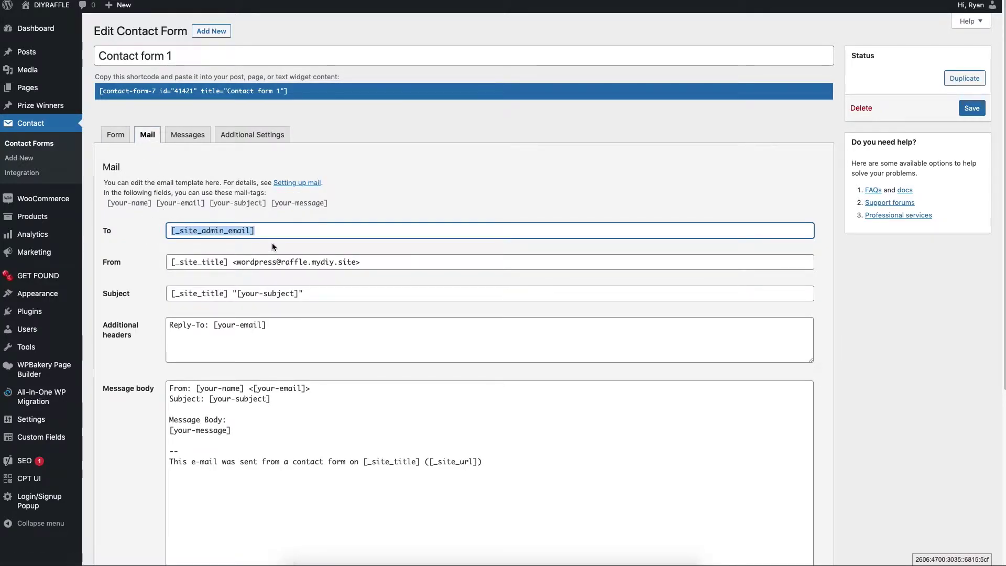
left_click(265, 233)
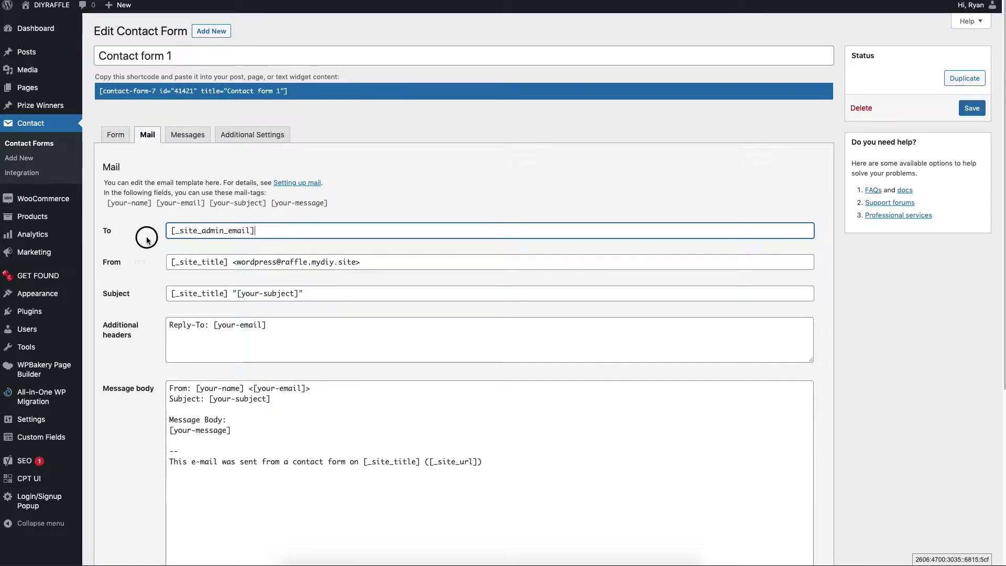
key("super+a")
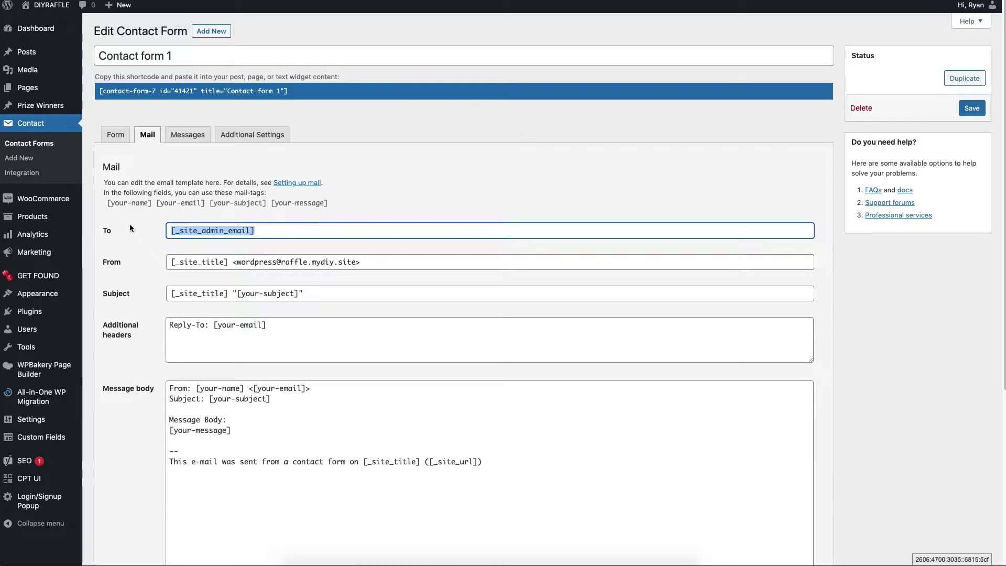
key("BackSpace")
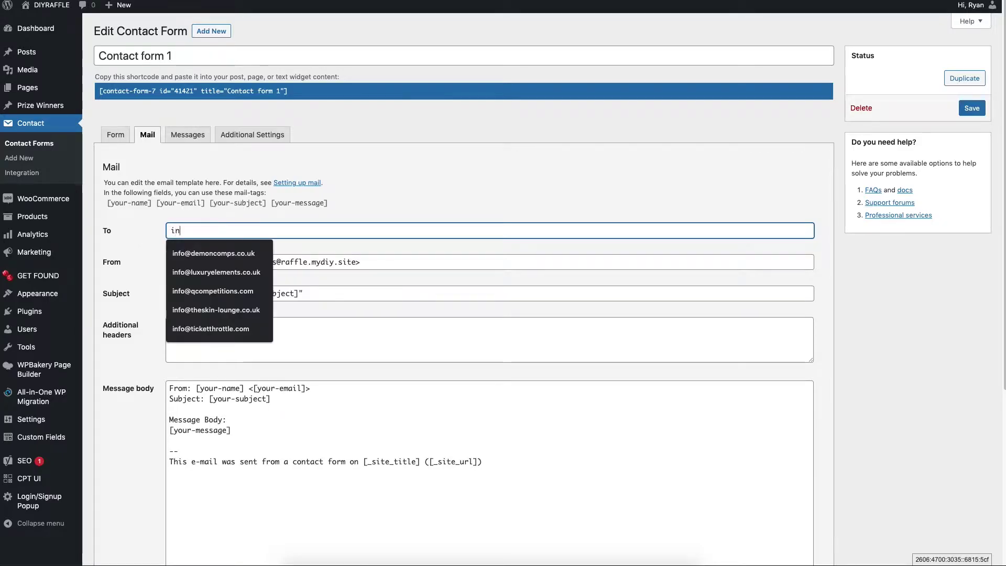
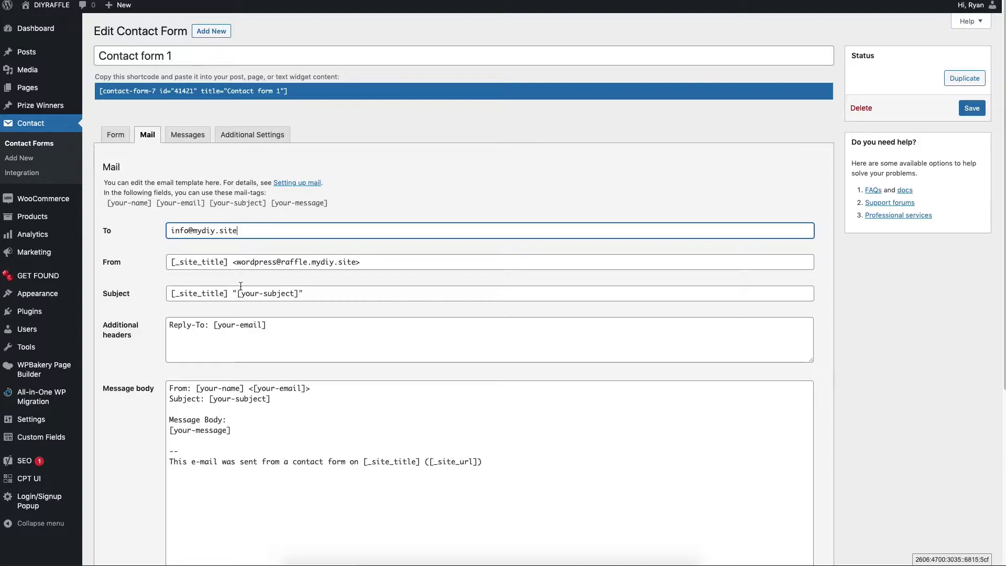
left_click(389, 262)
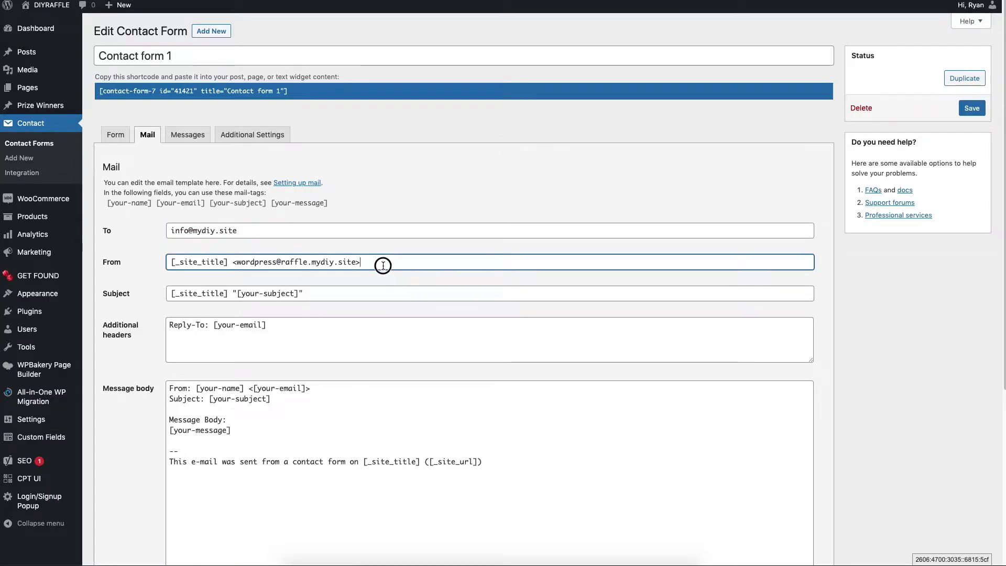
triple_click(244, 232)
key("ctrl+c")
left_click_drag(415, 261, 163, 258)
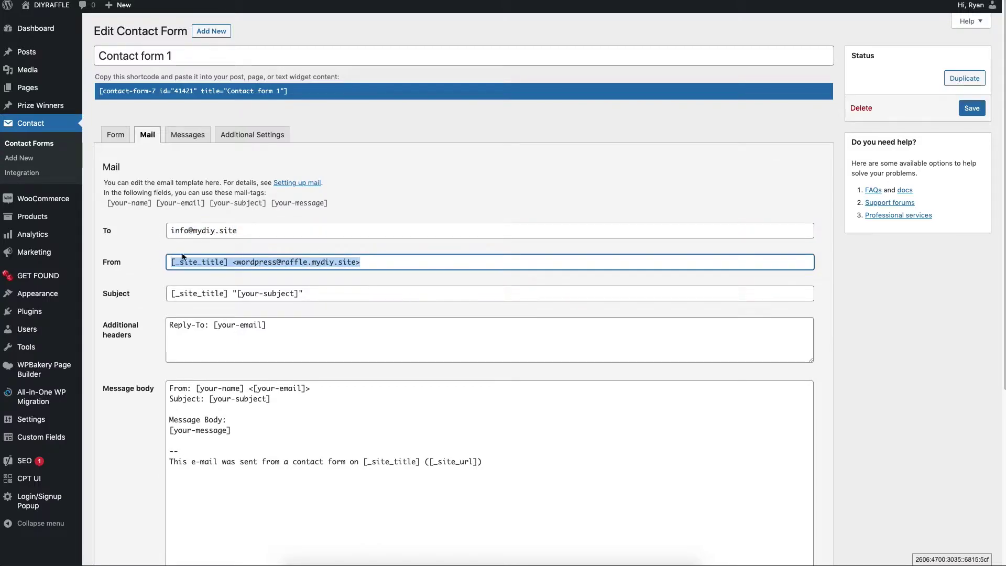
key("ctrl+v")
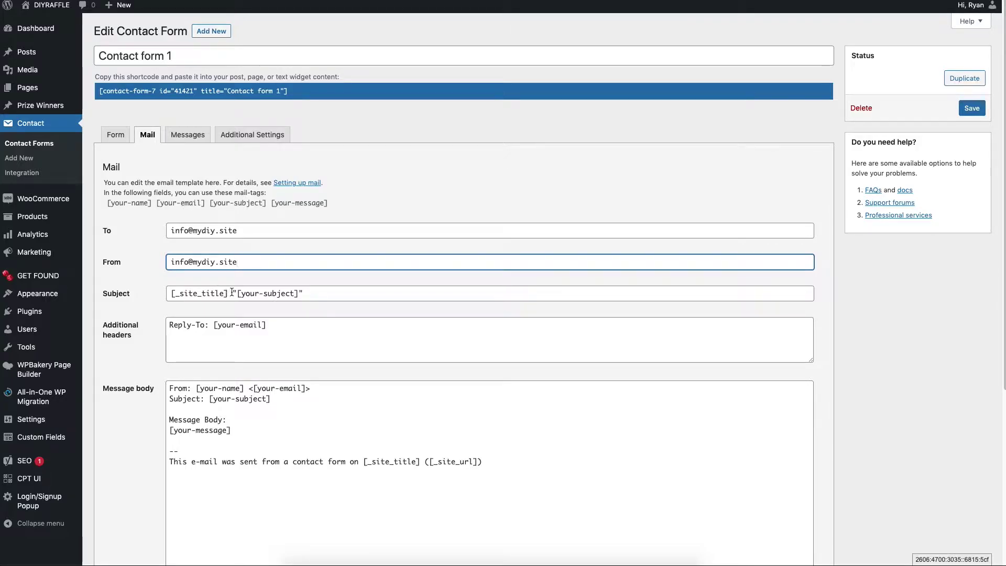
Replace [_site_title] in the mail Subject with 'Website Contact form:'
left_click_drag(234, 294, 155, 295)
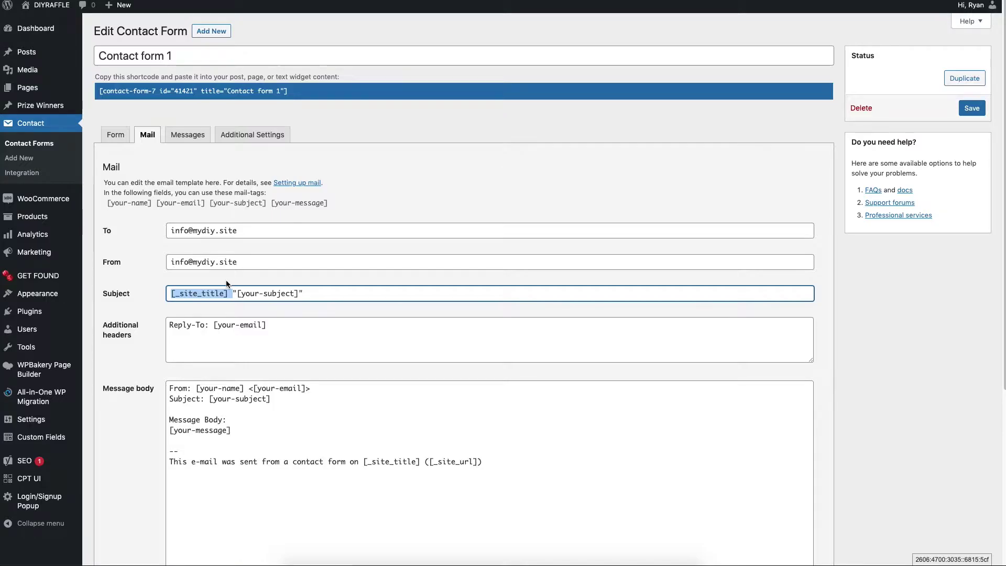
type("Webinar")
key("BackSpace")
key("BackSpace")
key("BackSpace")
key("BackSpace")
type("site Contact form")
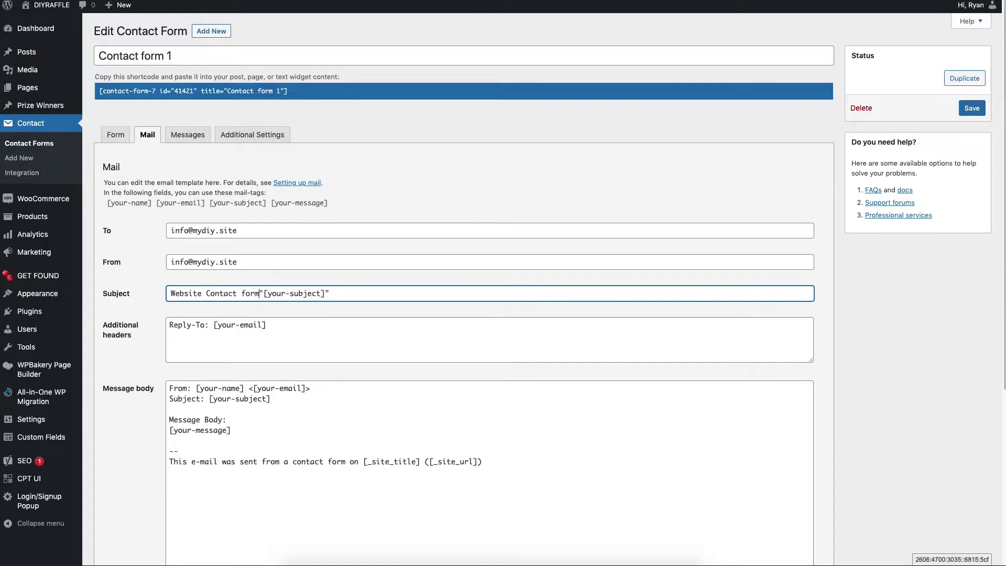
type(":")
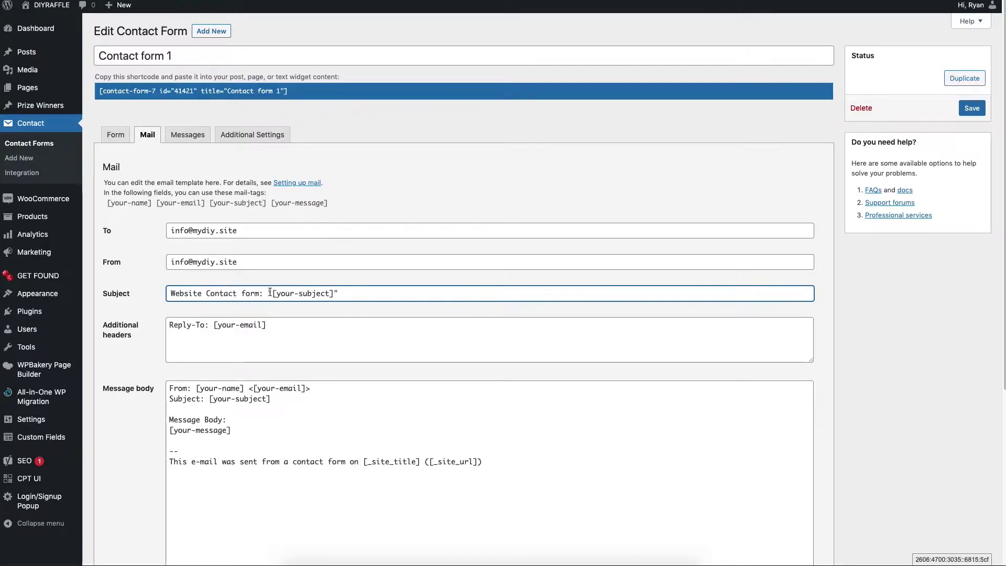
left_click_drag(271, 294, 333, 294)
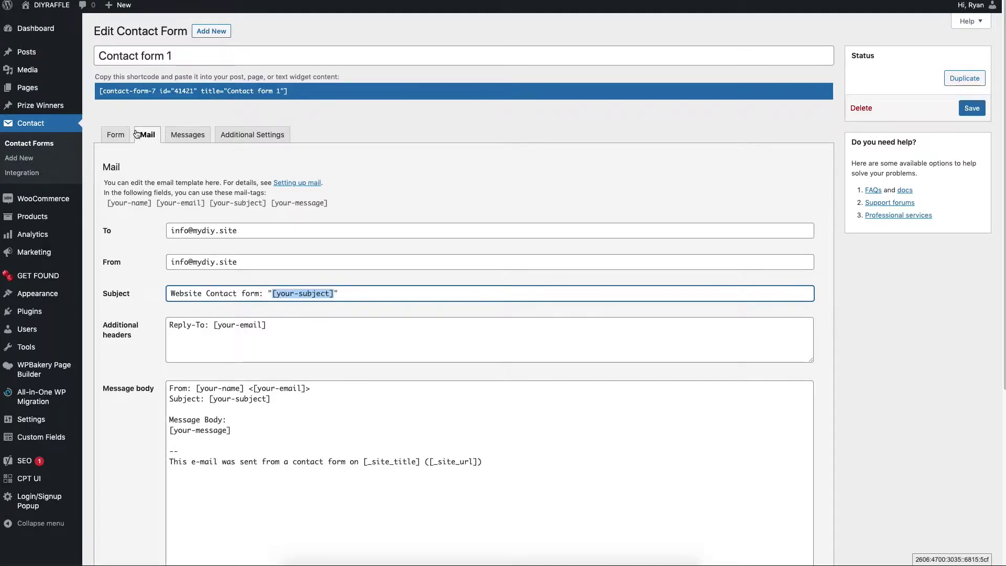
Check that the subject's [your-subject] tag matches the form's your-subject field
left_click(117, 135)
left_click(226, 283)
left_click_drag(155, 289, 211, 290)
left_click(148, 134)
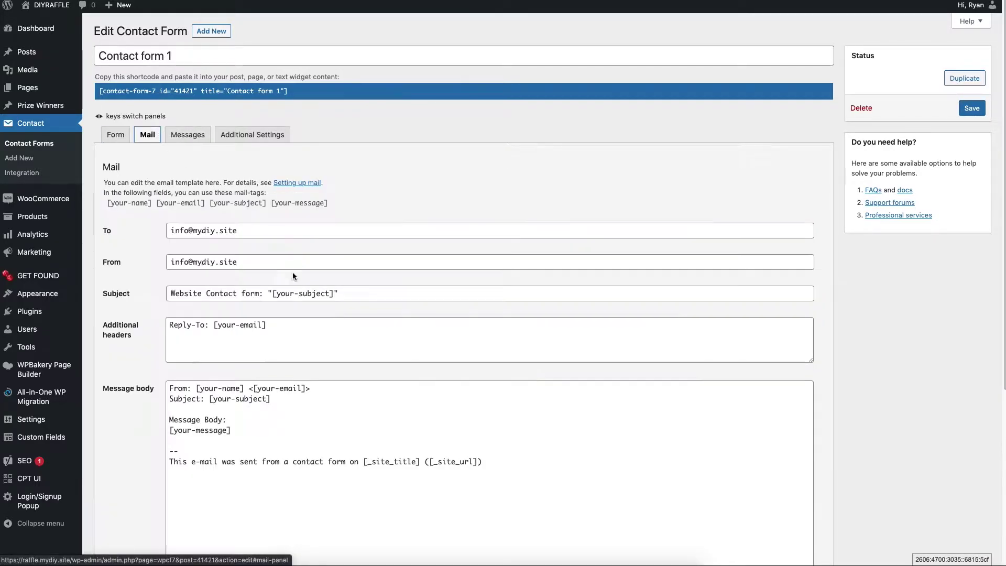
left_click_drag(272, 294, 339, 293)
left_click(351, 291)
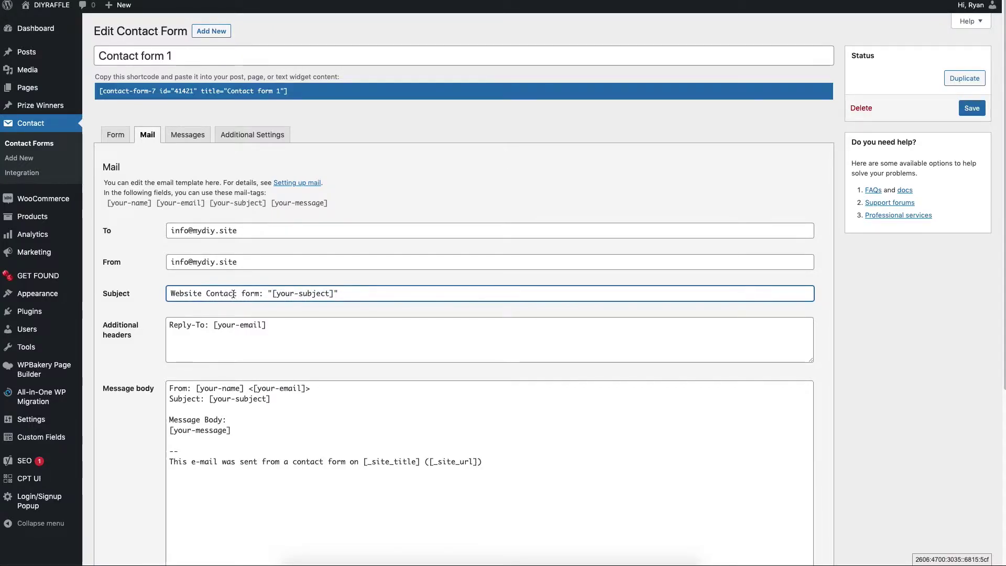
left_click_drag(335, 294, 313, 293)
Compare the Reply-To header's [your-email] tag with the form's your-email field
left_click(211, 335)
left_click_drag(214, 325, 295, 328)
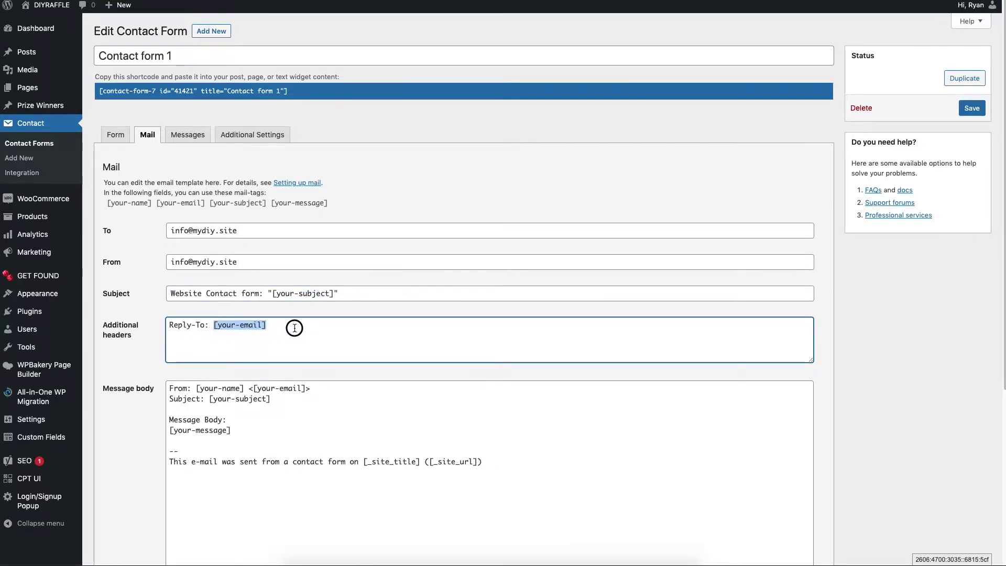
key("Right")
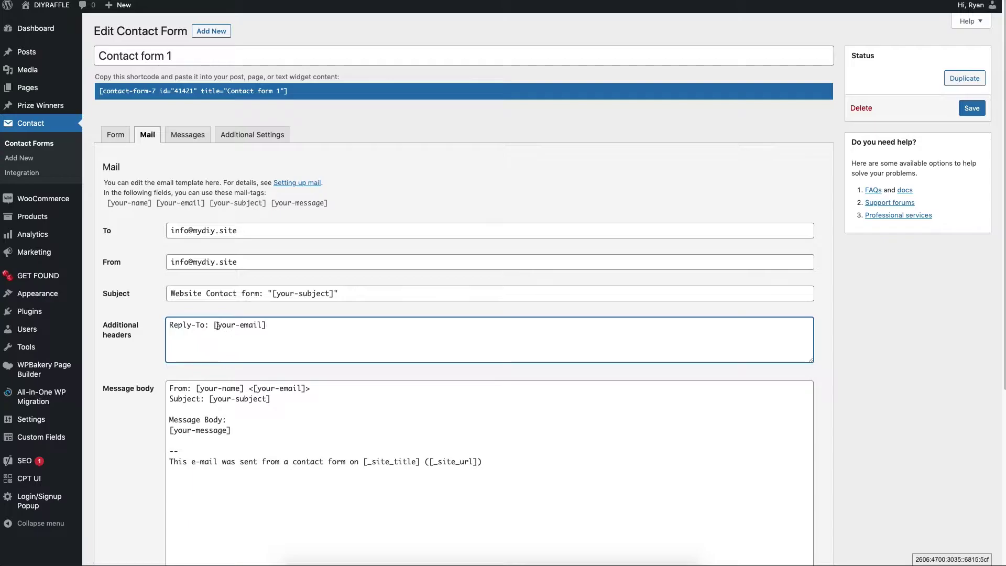
left_click_drag(217, 326, 266, 326)
left_click(115, 135)
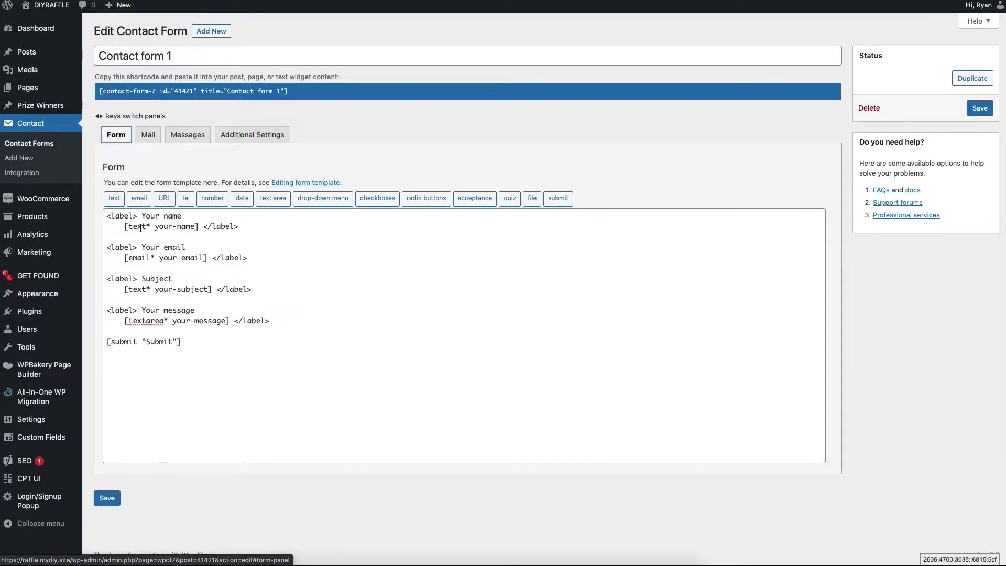
left_click_drag(159, 257, 204, 257)
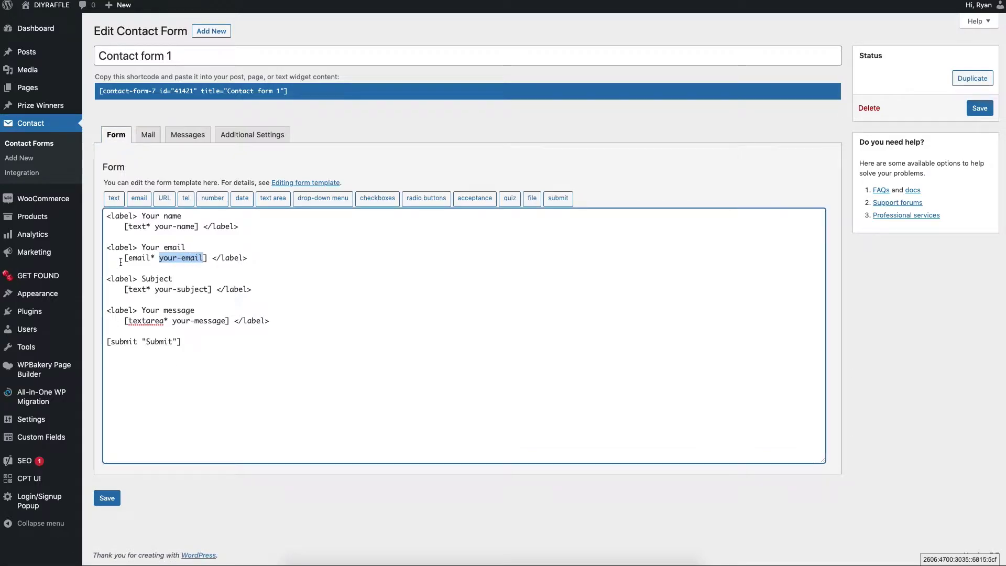
left_click(147, 135)
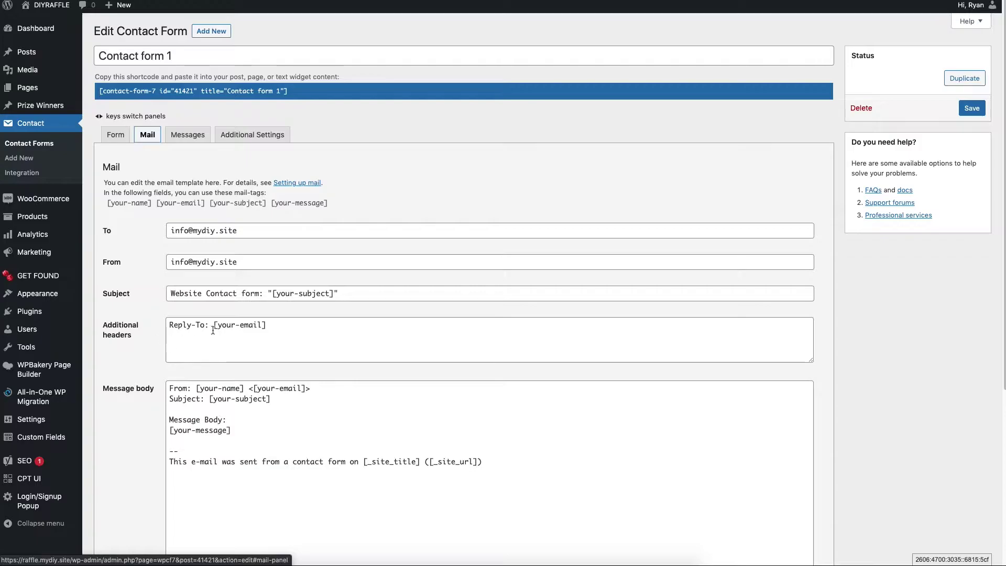
left_click_drag(212, 325, 322, 325)
left_click(312, 328)
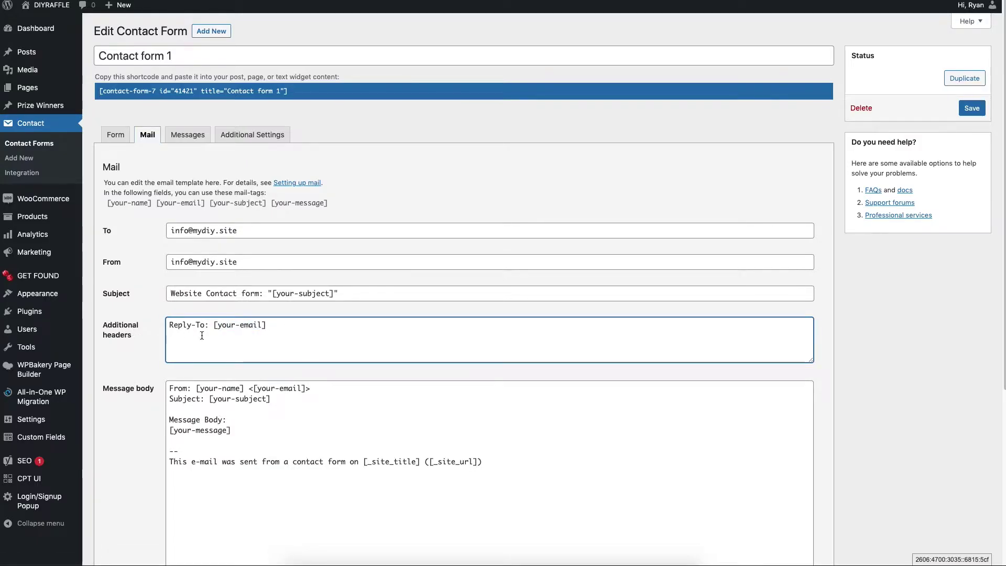
left_click(198, 325)
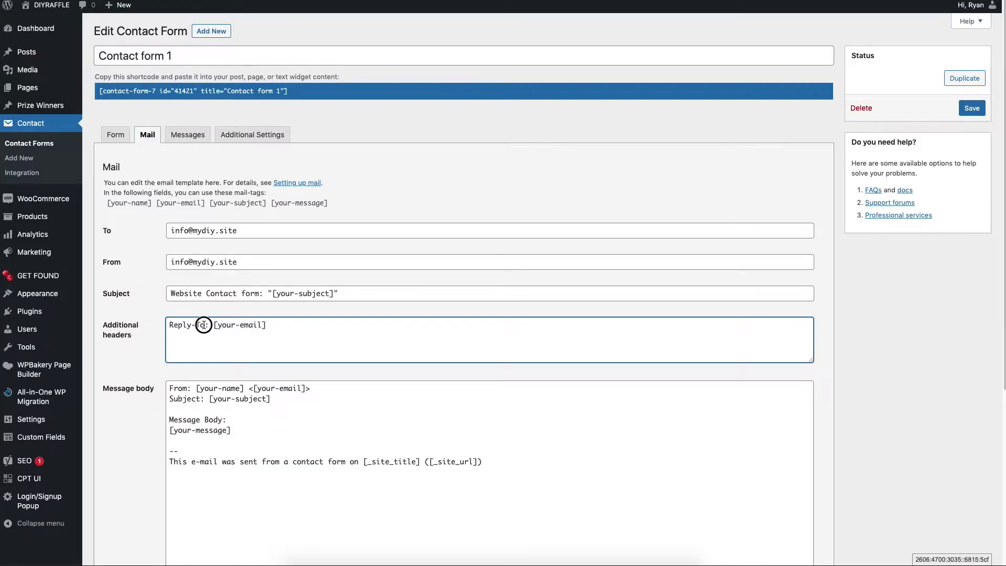
left_click_drag(204, 325, 160, 325)
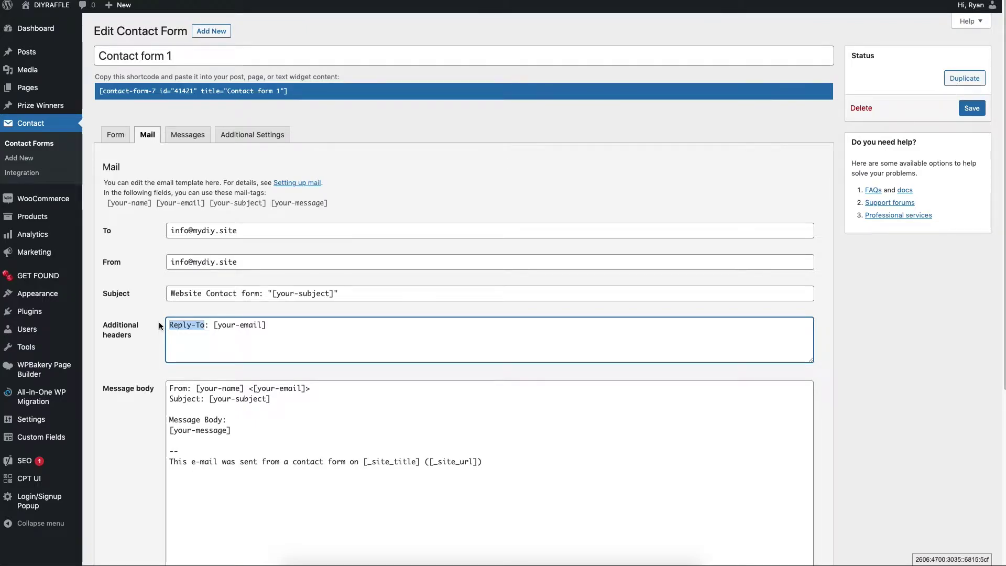
Review the sender address, Reply-To tag, and the name and subject tags in the message body
left_click_drag(241, 262, 158, 263)
left_click(253, 323)
left_click_drag(268, 326, 215, 326)
left_click(281, 406)
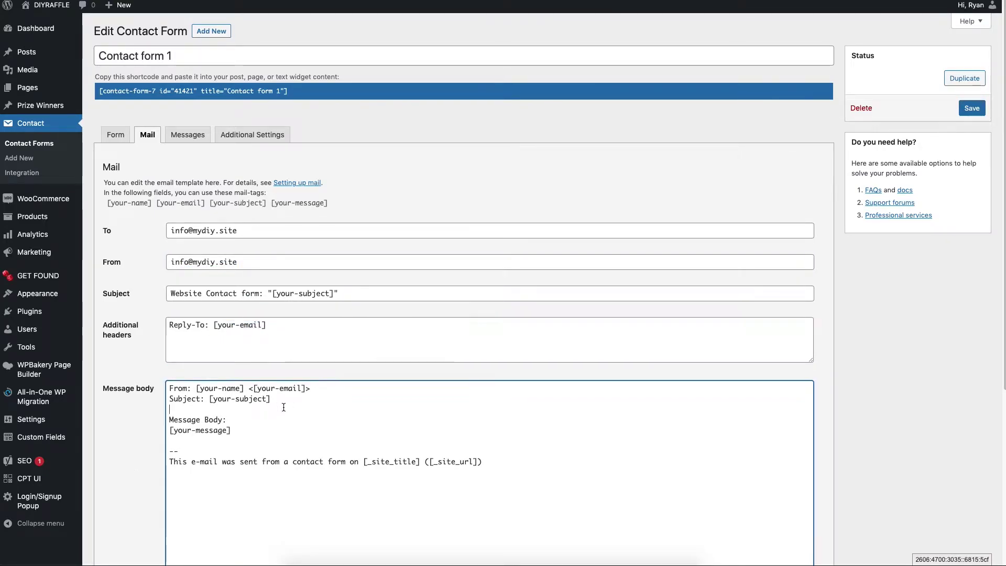
scroll(232, 411, "down", 2)
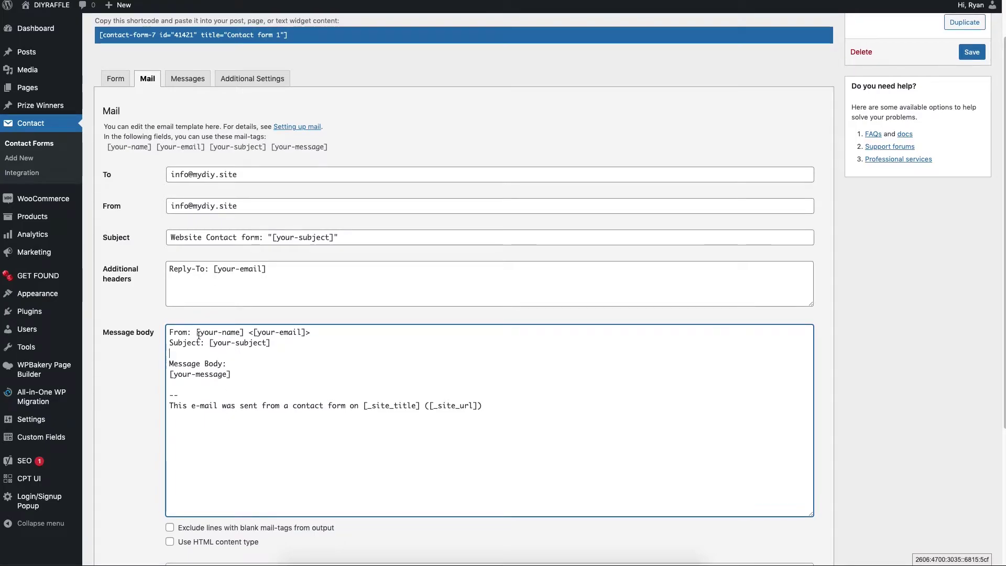
left_click_drag(194, 333, 293, 342)
left_click(293, 342)
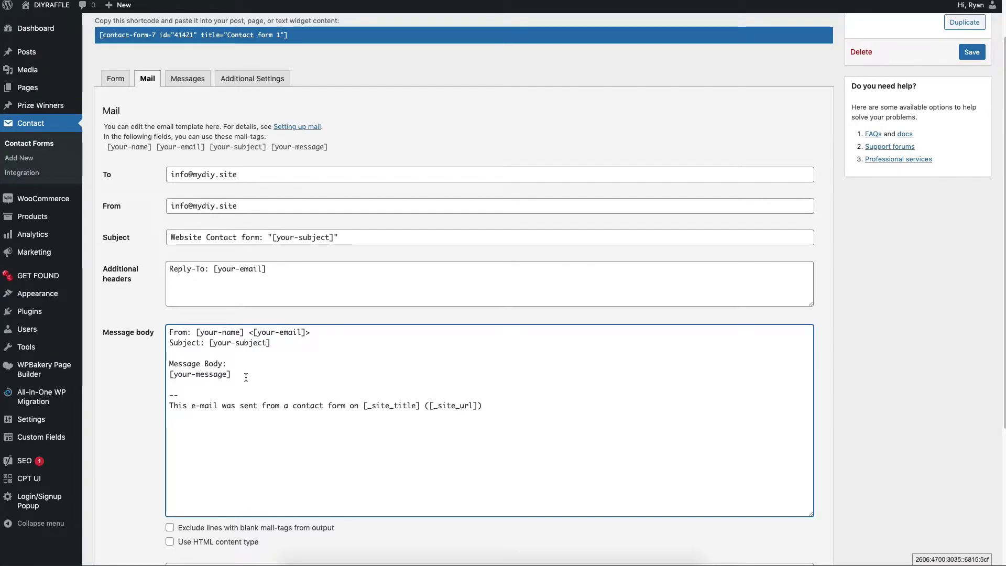
Add blank lines below the name field and retype its 'Your name' label as 'First Name'
left_click(118, 79)
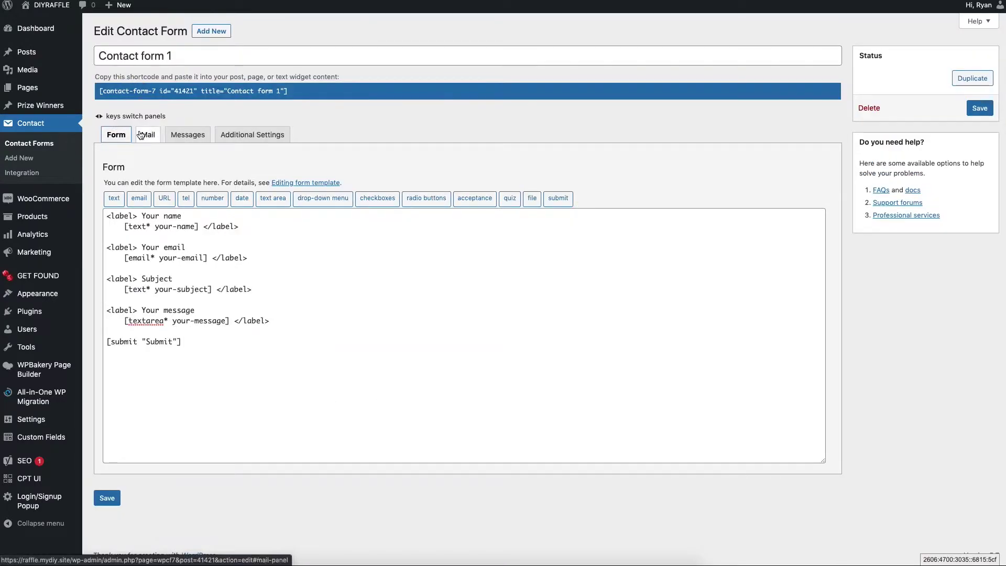
left_click(148, 134)
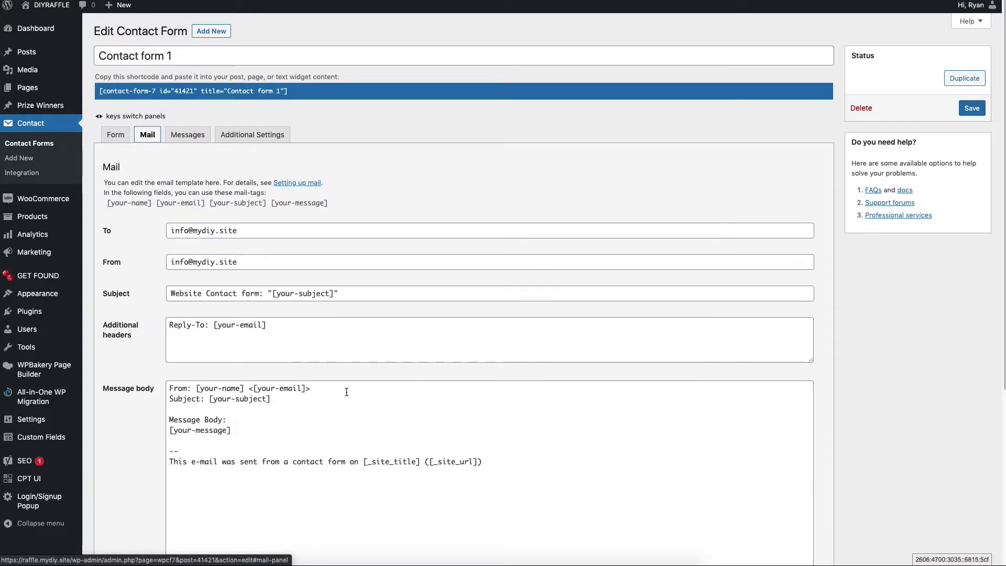
scroll(364, 395, "down", 2)
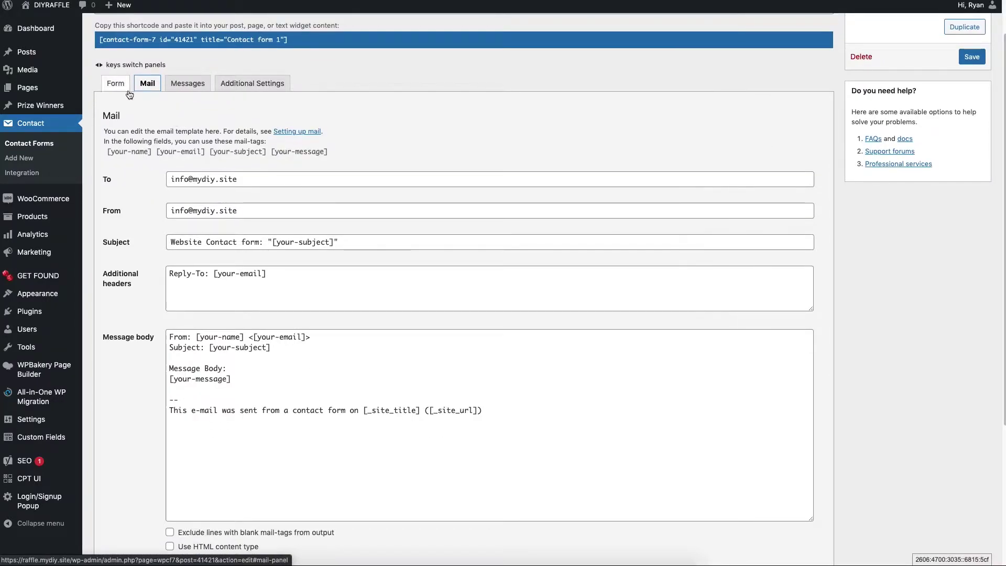
left_click(127, 93)
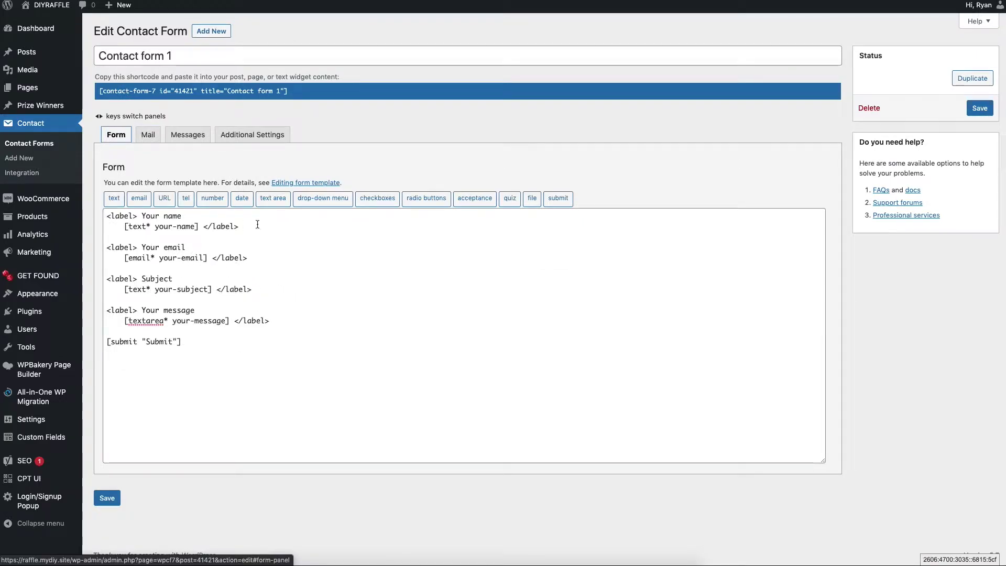
left_click_drag(254, 224, 73, 219)
left_click(340, 249)
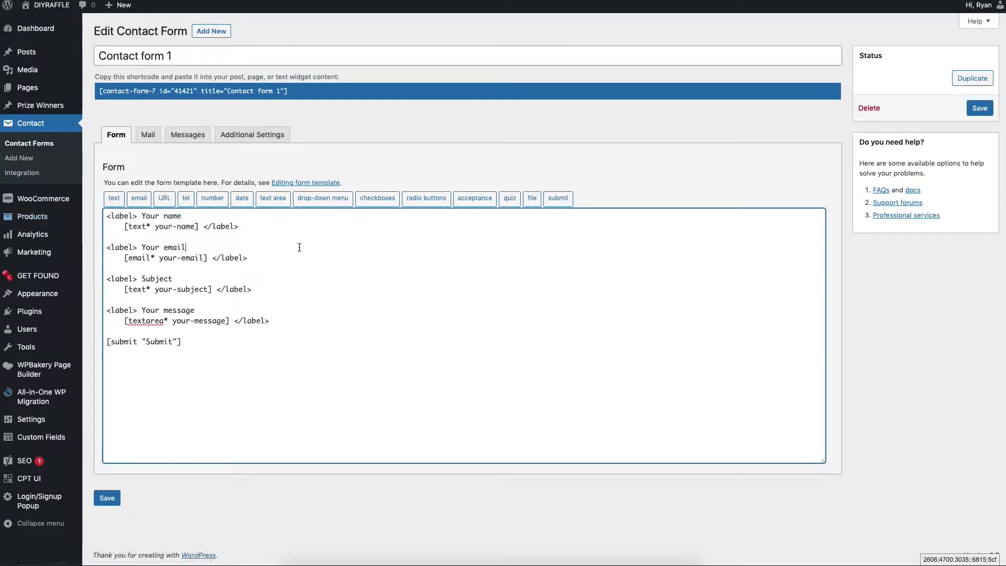
key("Return")
key("Return")
key("Return")
key("Return")
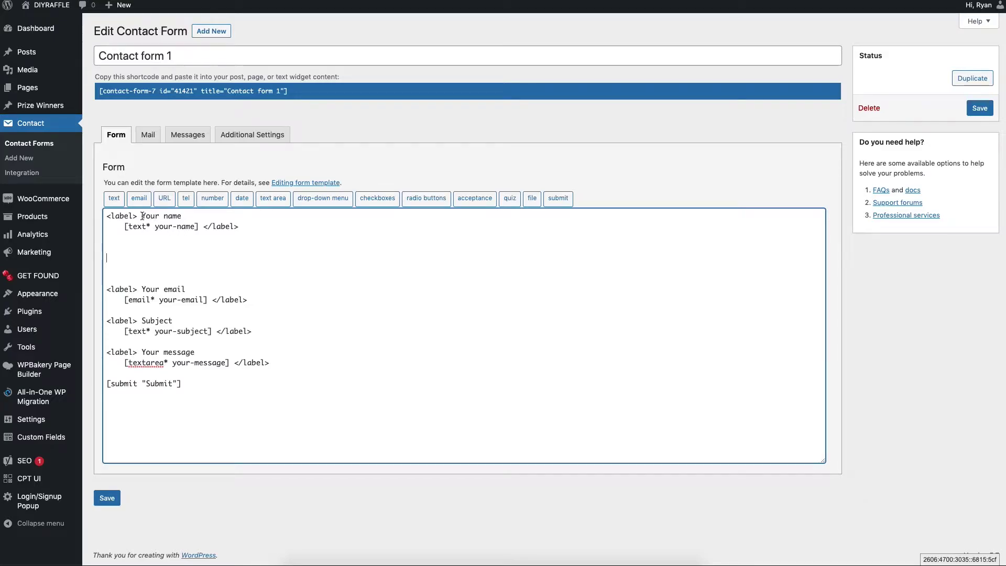
left_click_drag(142, 215, 230, 217)
type("First")
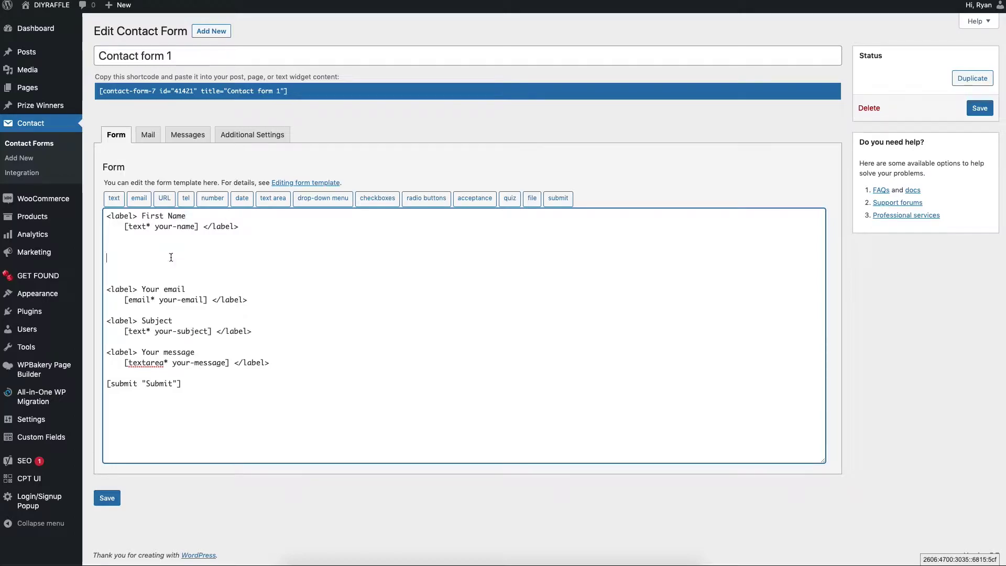
left_click(161, 253)
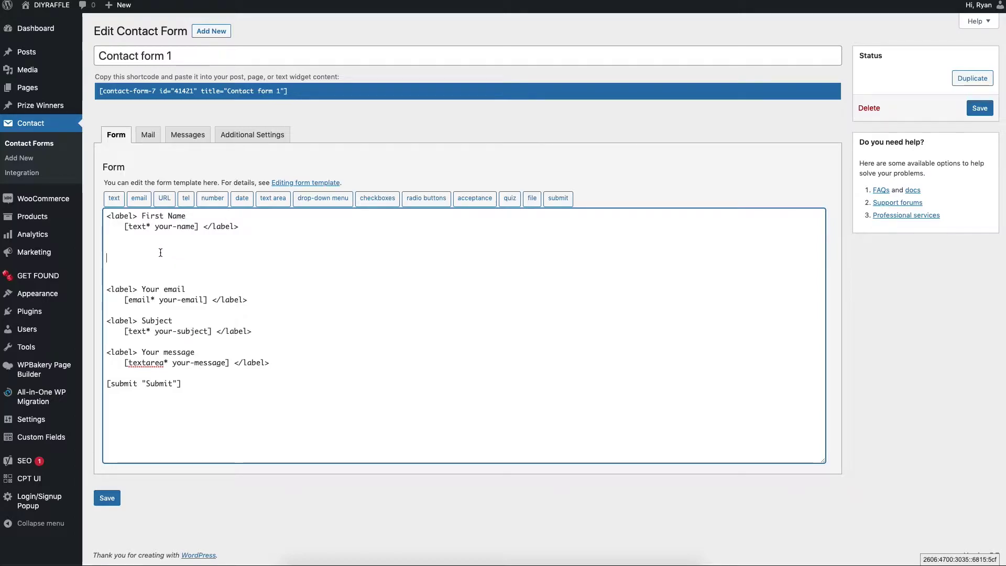
Build a required text tag named last-name with no placeholder and an empty default value
left_click(114, 202)
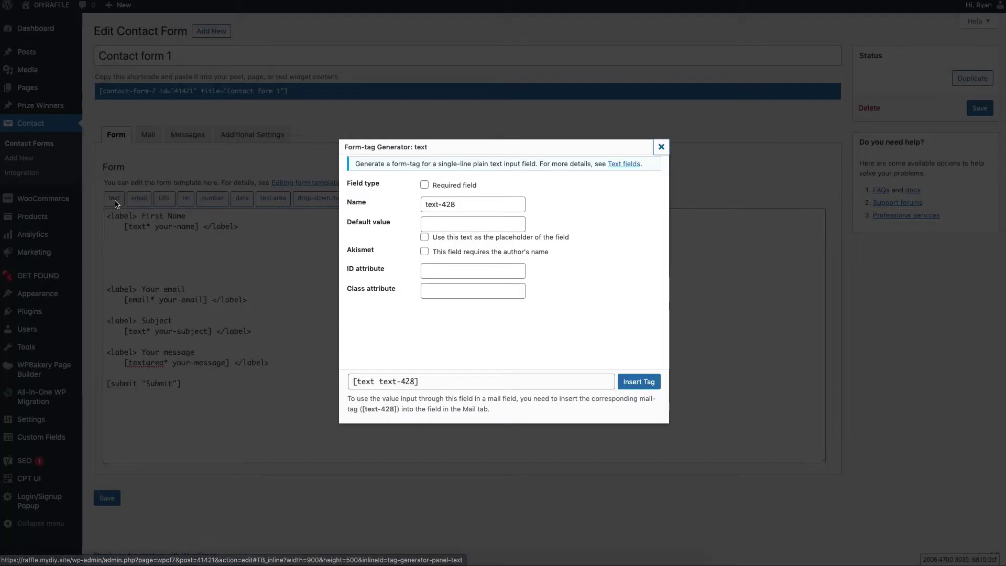
left_click(424, 186)
left_click_drag(480, 203, 426, 205)
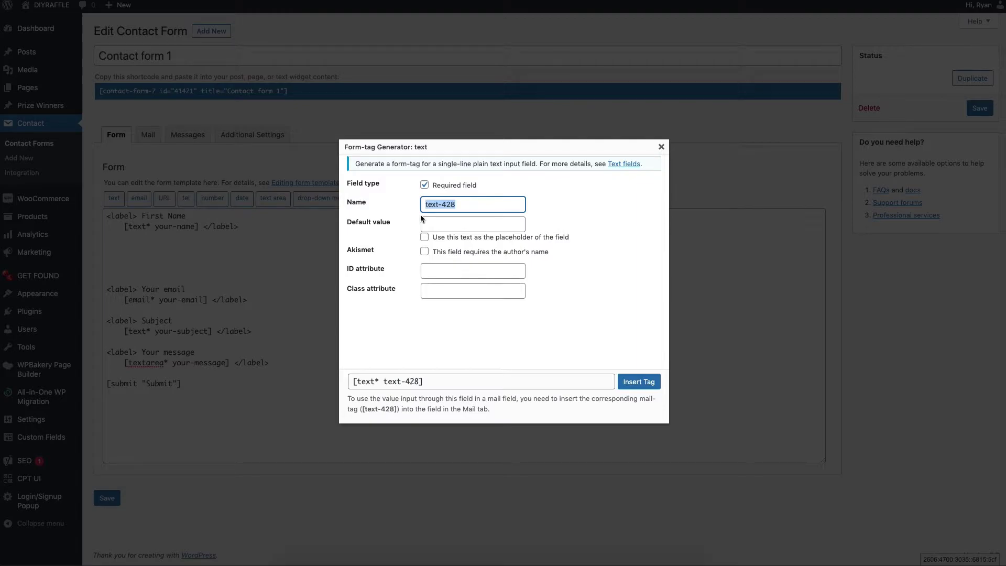
type("last-name")
left_click(425, 238)
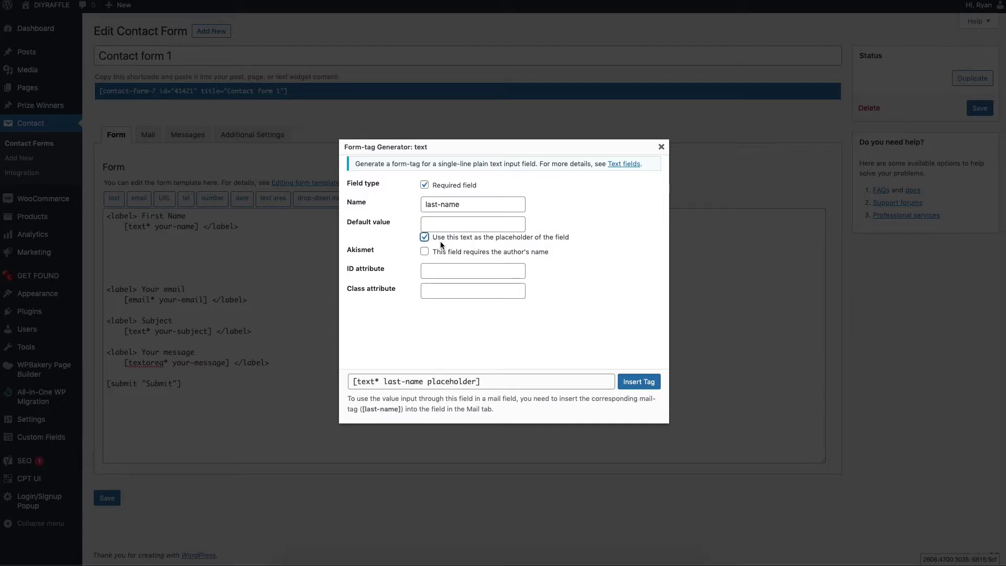
left_click_drag(435, 242, 563, 244)
left_click(463, 224)
left_click(424, 237)
double_click(440, 224)
key("BackSpace")
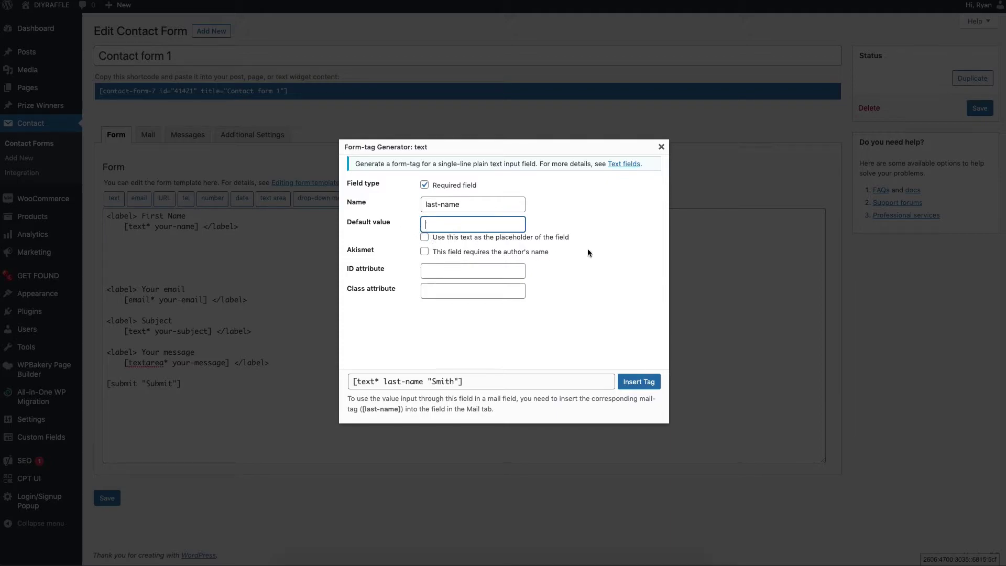
left_click(492, 346)
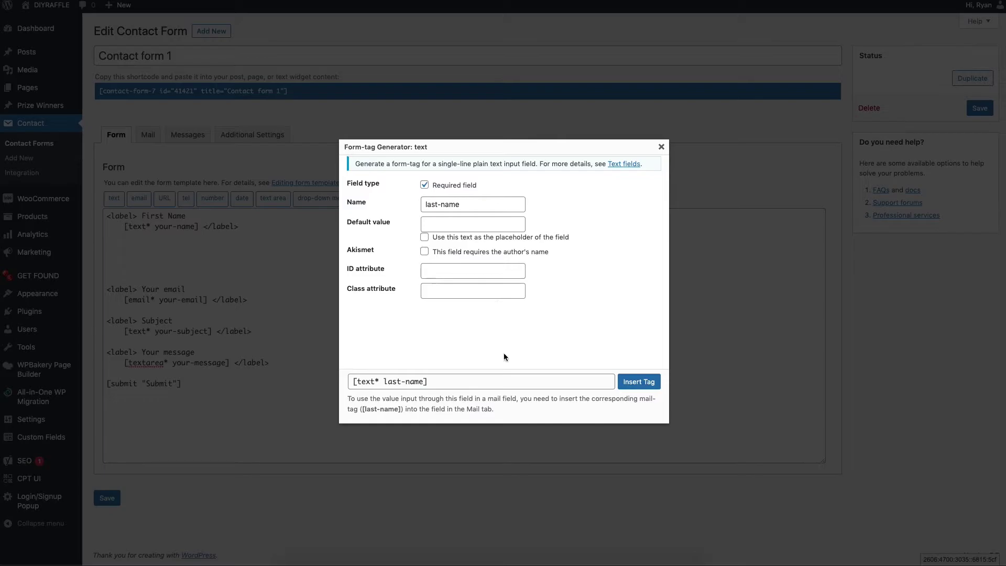
Insert [text* last-name] below First Name and add a closing </label> after it
left_click(634, 383)
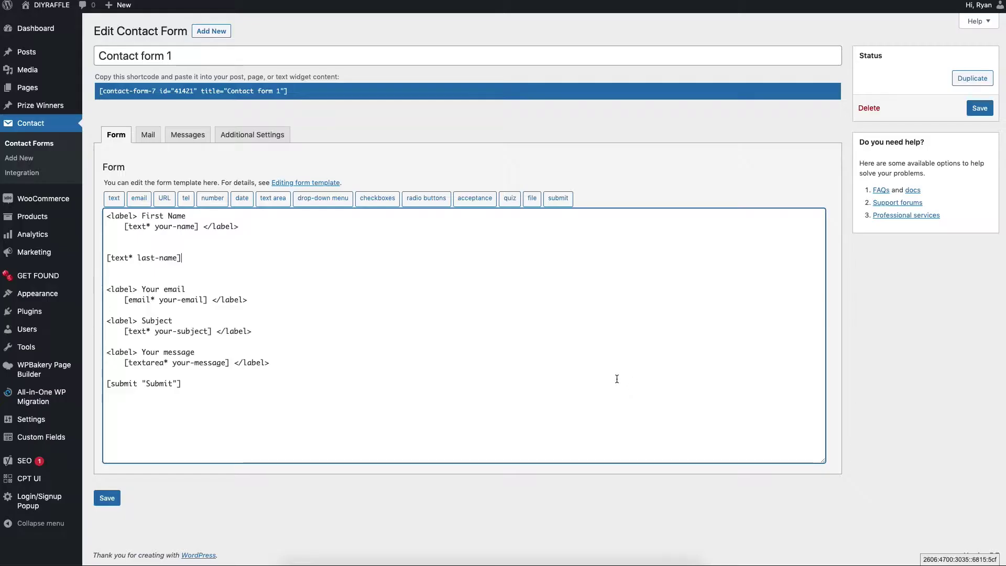
double_click(114, 258)
left_click_drag(138, 258, 180, 258)
left_click(234, 253)
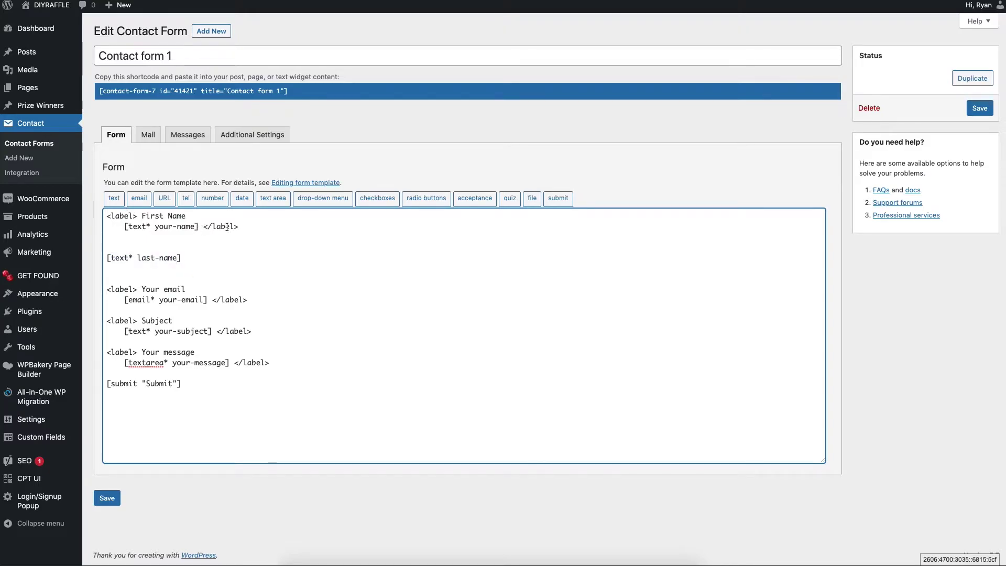
left_click_drag(203, 227, 270, 227)
key("ctrl+c")
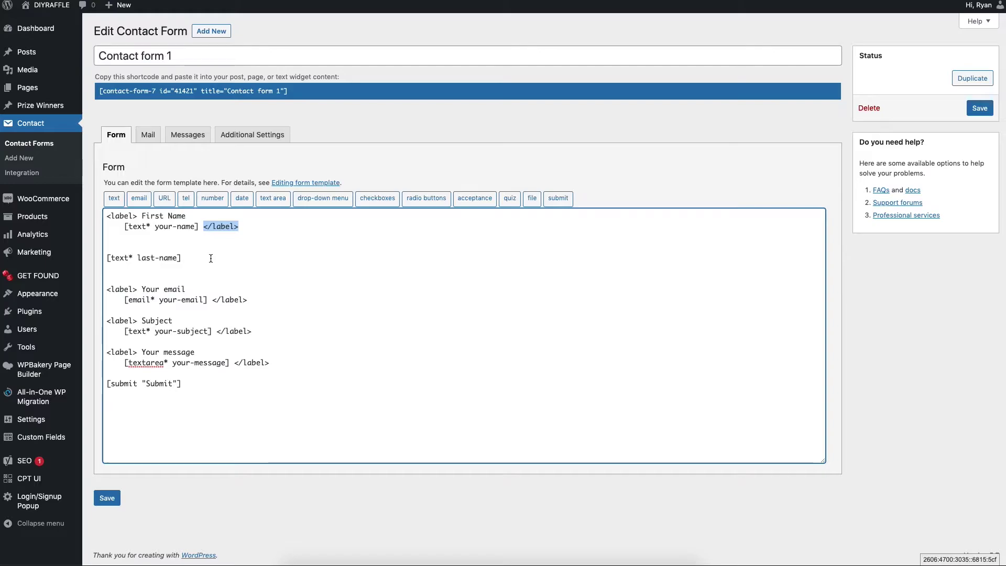
left_click(211, 259)
key("ctrl+v")
Add a 'Last Name' label line before the last-name field and save the form
left_click_drag(186, 216, 88, 216)
key("ctrl+c")
left_click(118, 254)
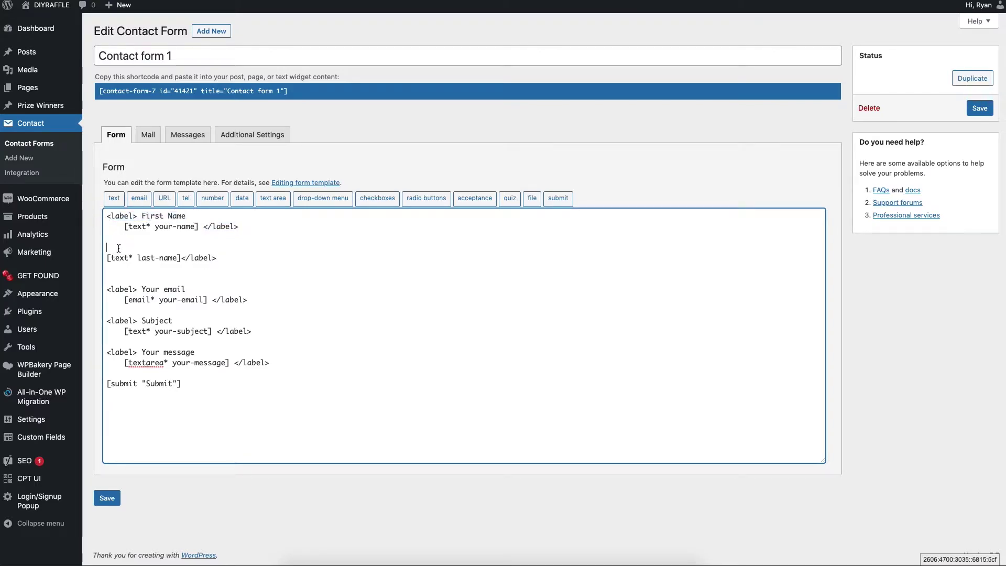
key("ctrl+v")
key("Return")
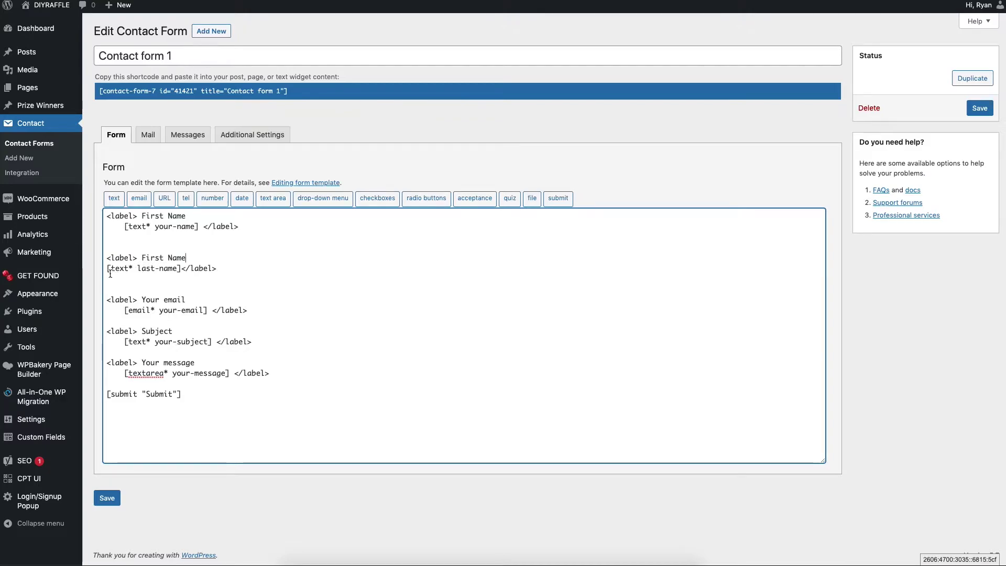
left_click(109, 270)
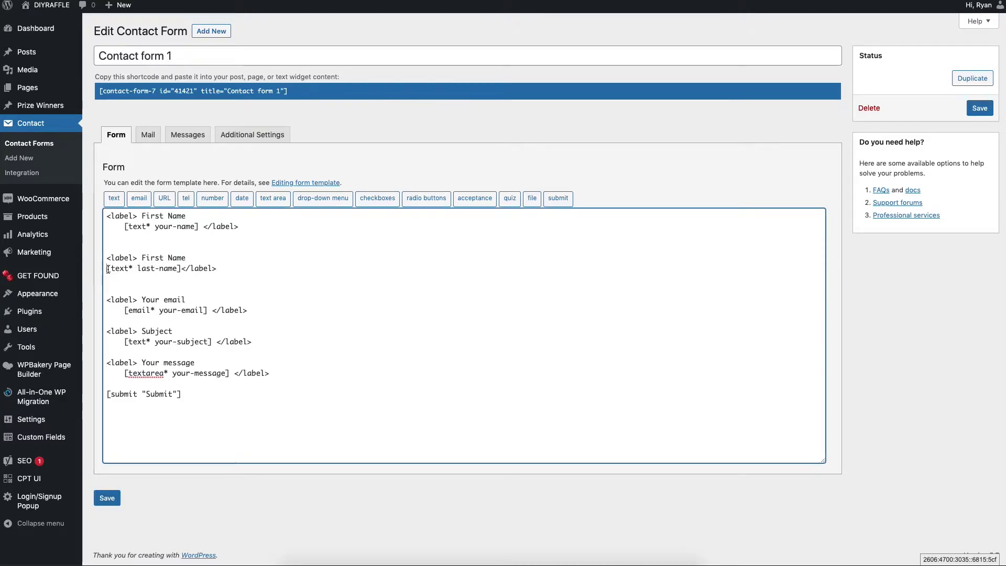
double_click(150, 258)
type("Las")
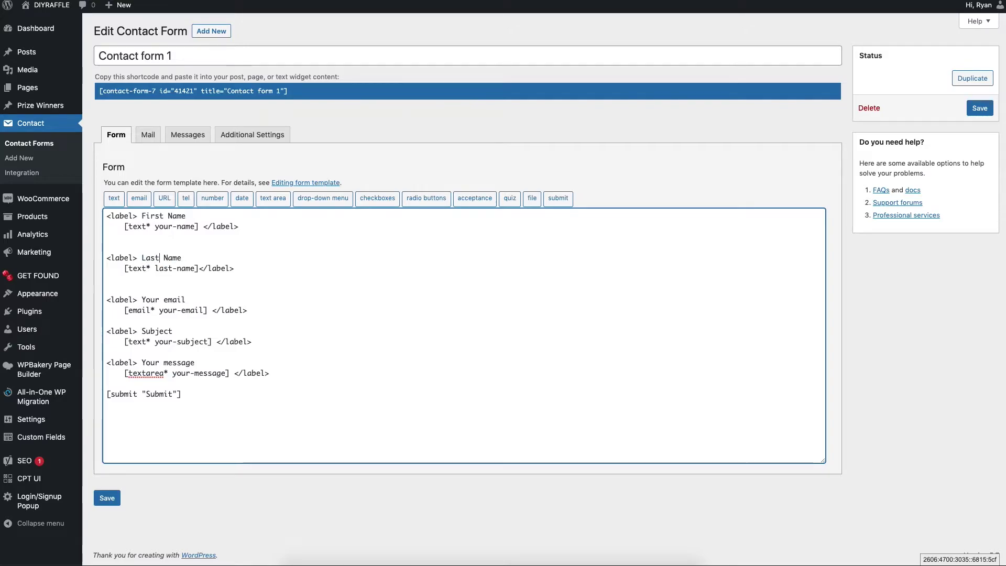
left_click(107, 498)
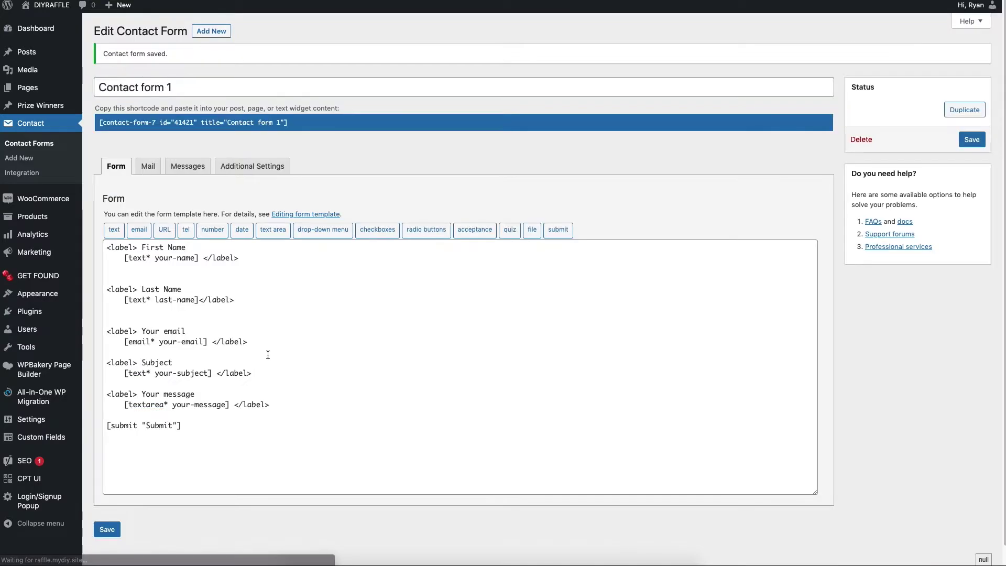
Add a blank line after the Subject line in the mail message body and check the To and From addresses
left_click(148, 167)
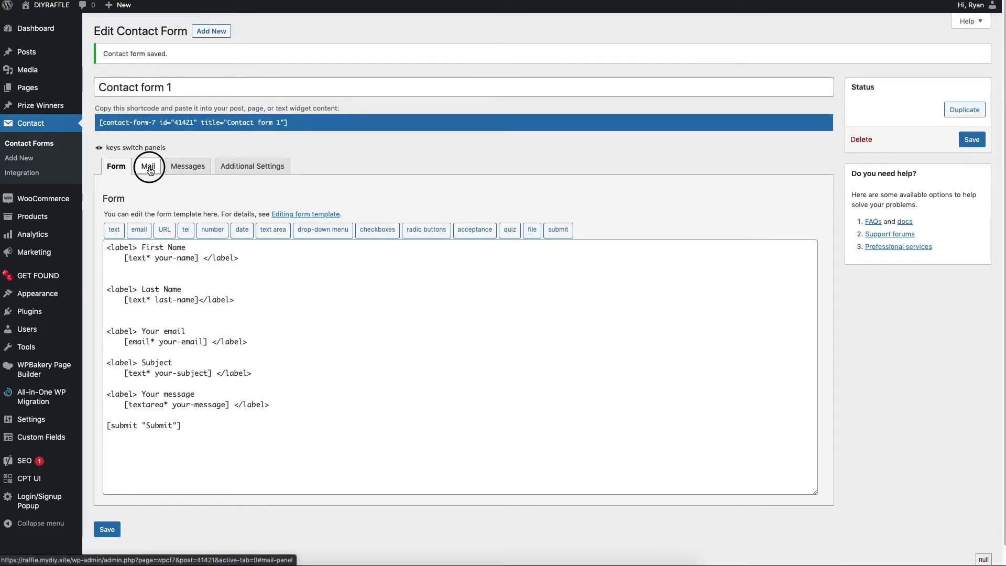
scroll(319, 314, "down", 3)
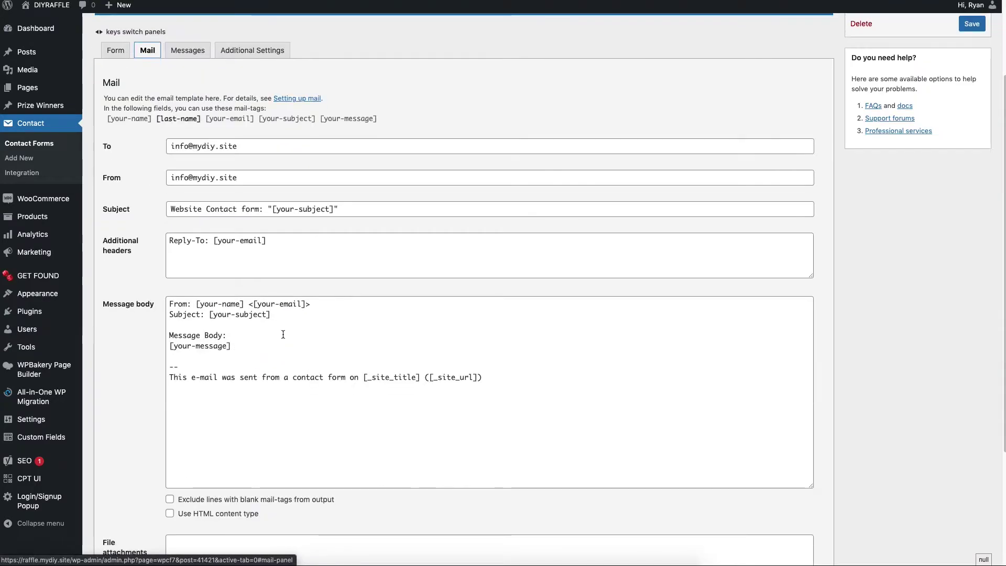
left_click(320, 319)
key("Return")
key("Return")
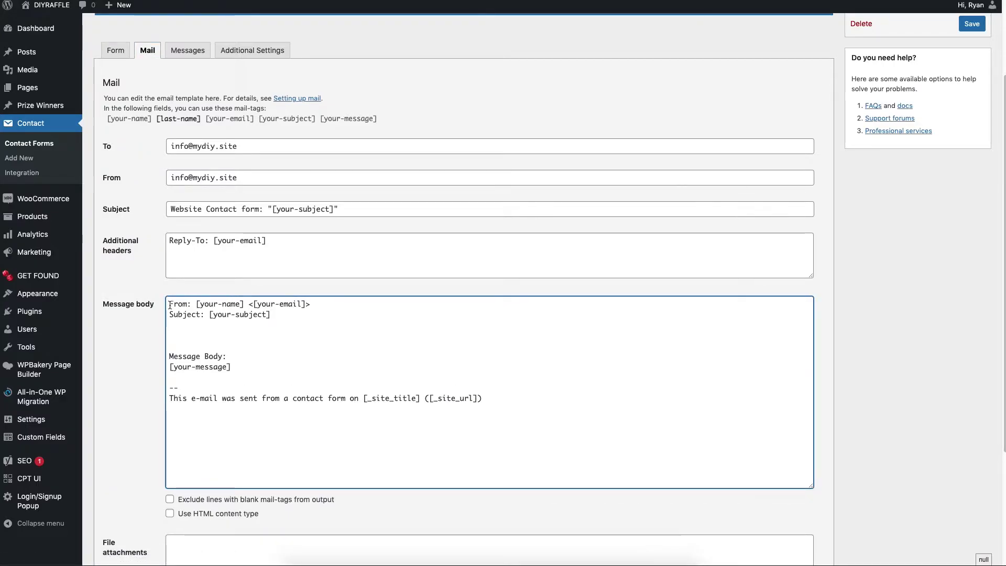
left_click_drag(169, 303, 486, 417)
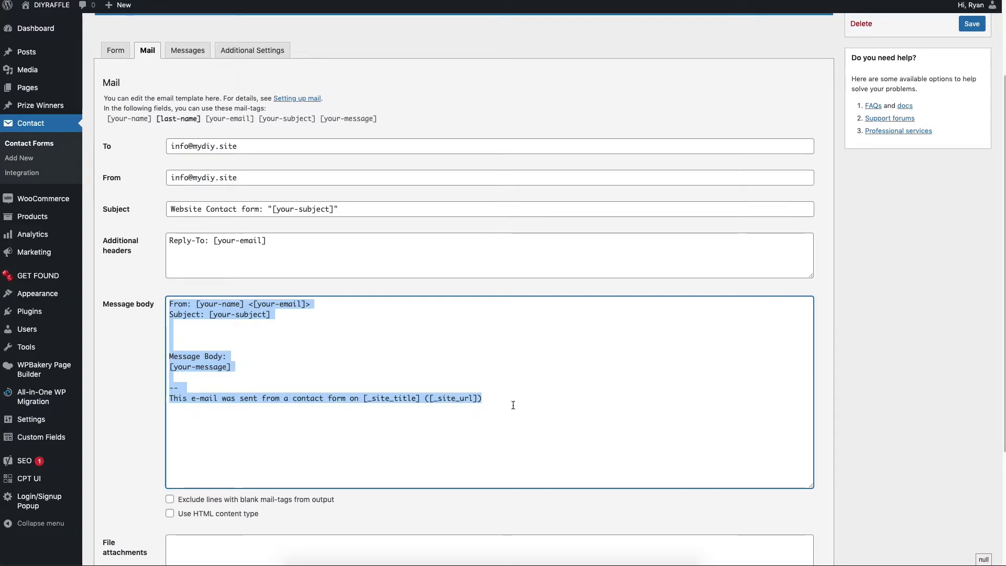
left_click(216, 334)
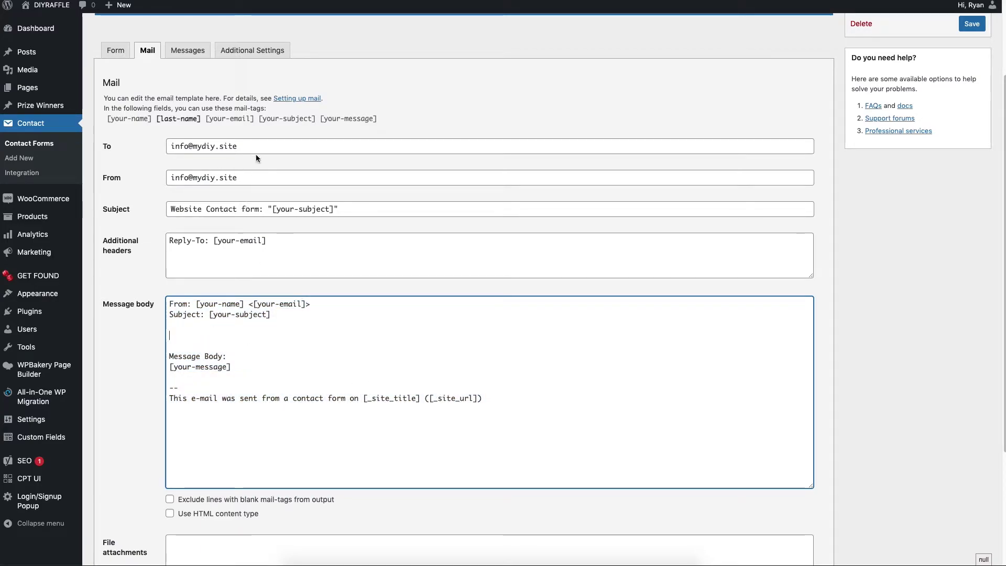
left_click(159, 152)
key("ctrl+a")
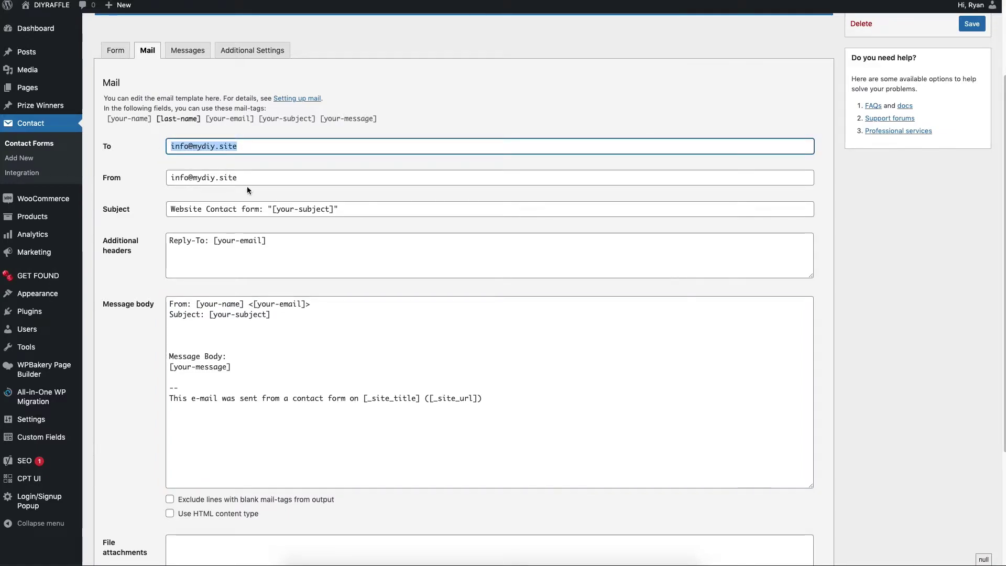
left_click(246, 181)
left_click_drag(237, 178, 200, 179)
key("ctrl+a")
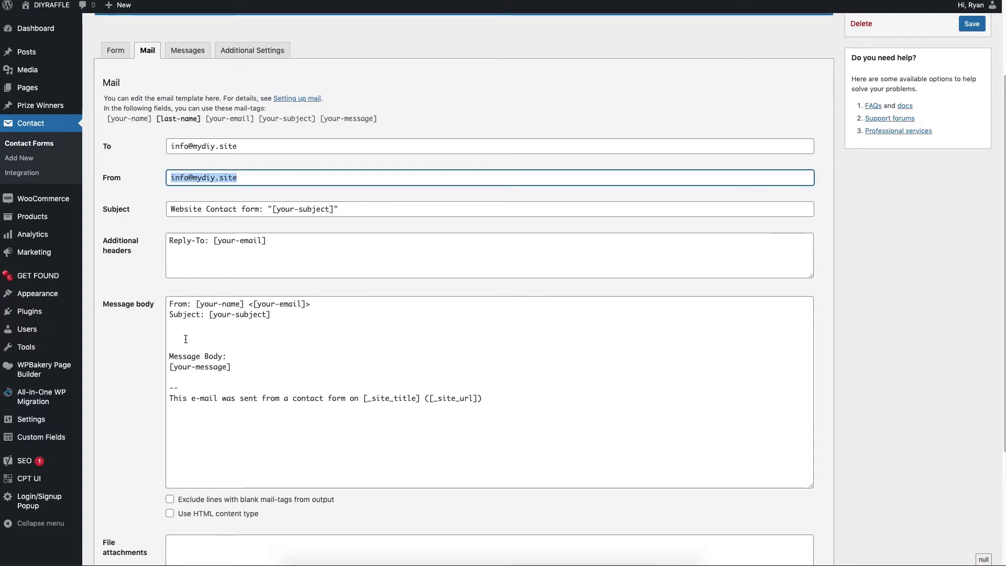
left_click(189, 336)
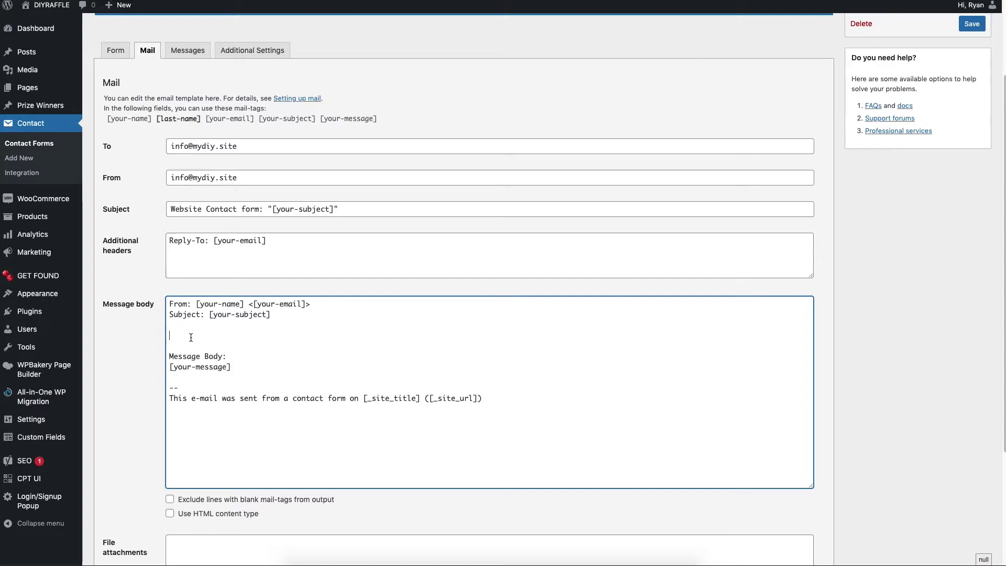
Write 'Last Name: [last-name]' on the new message-body line and save the form
type("Last ")
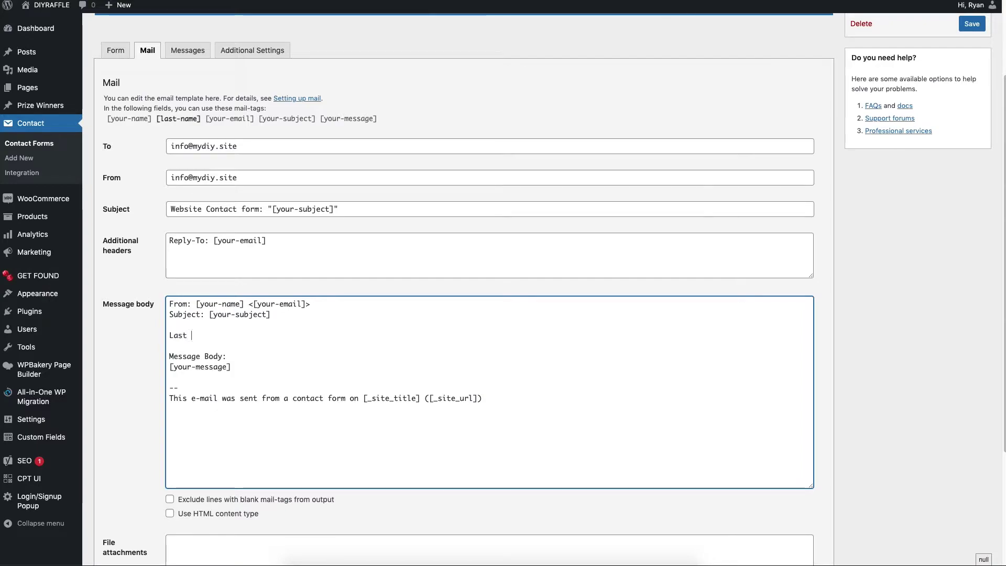
type("Na")
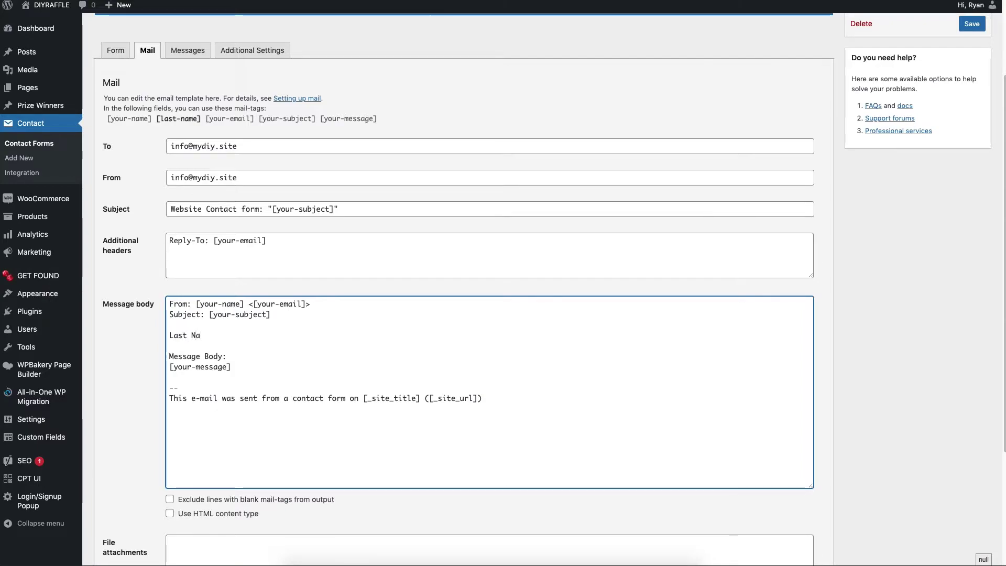
type("me:")
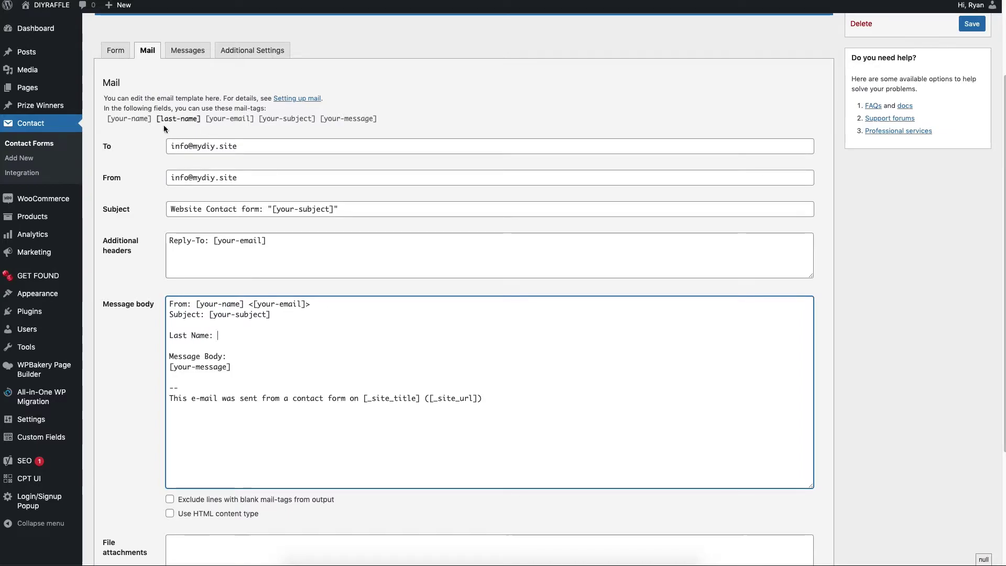
left_click_drag(155, 119, 207, 126)
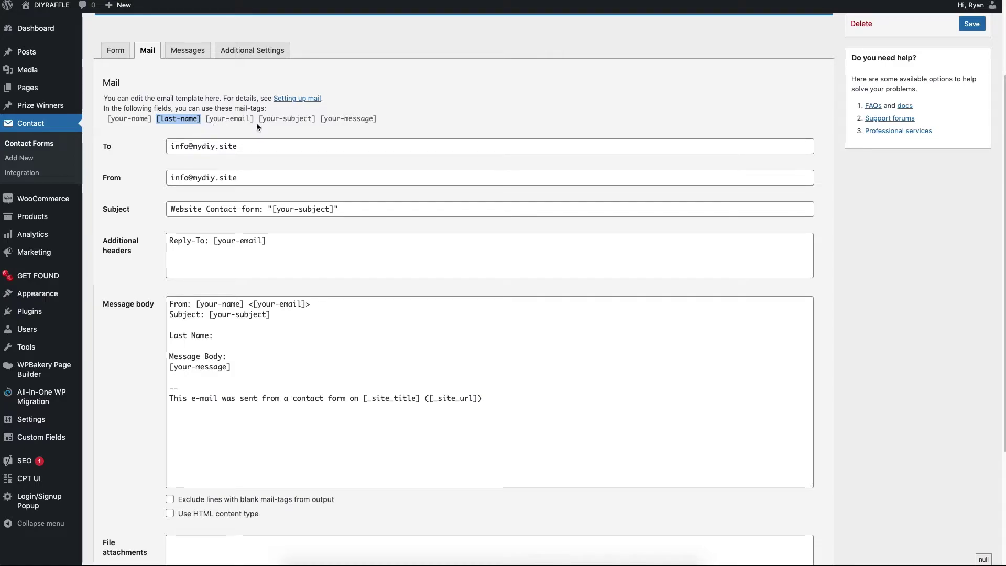
left_click(443, 124)
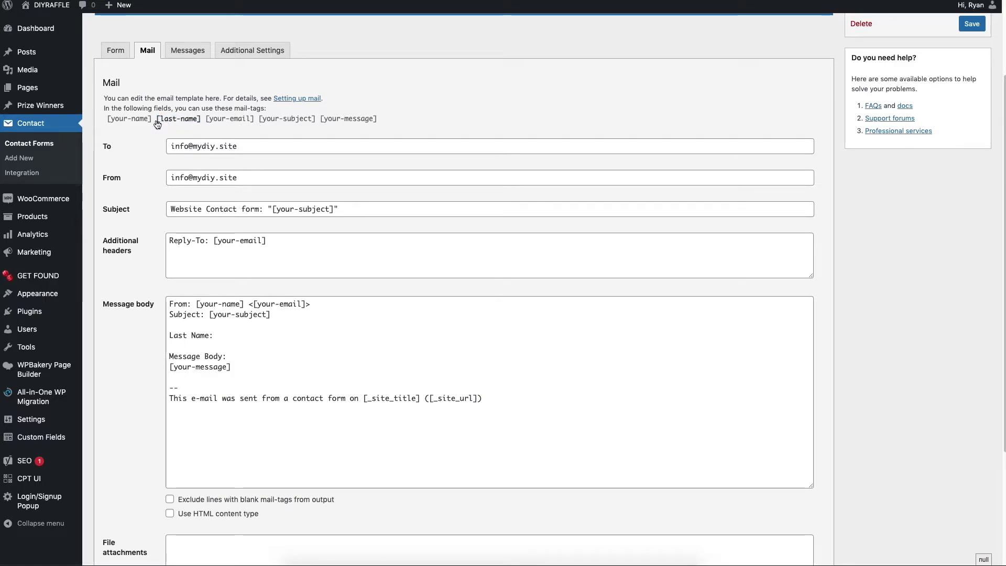
left_click_drag(157, 124, 202, 126)
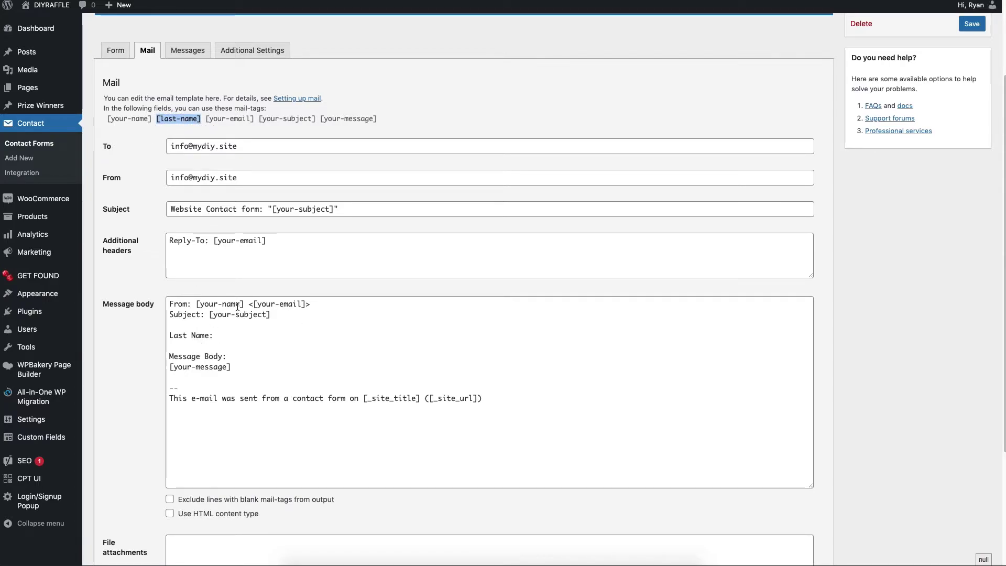
left_click(232, 334)
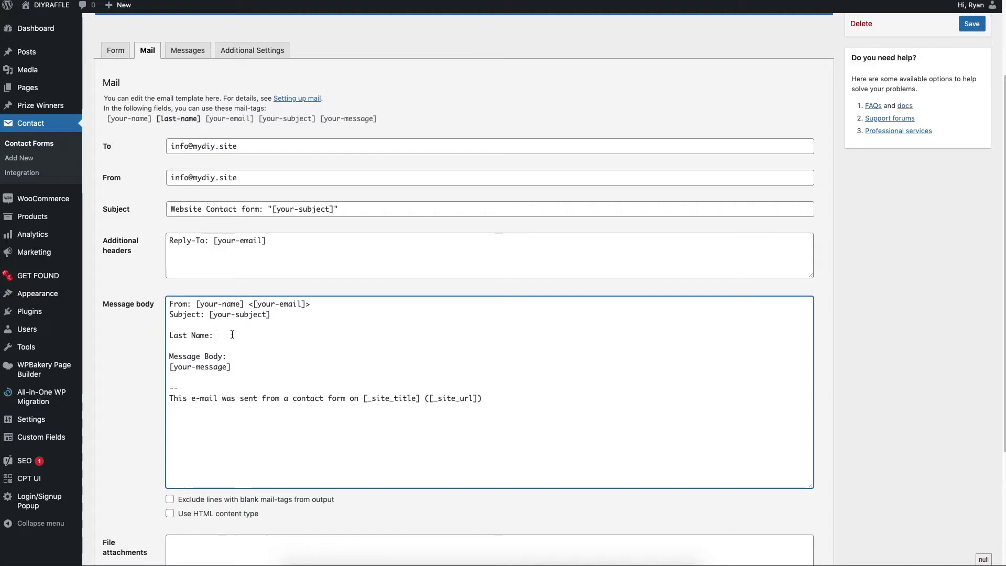
key("ctrl+v")
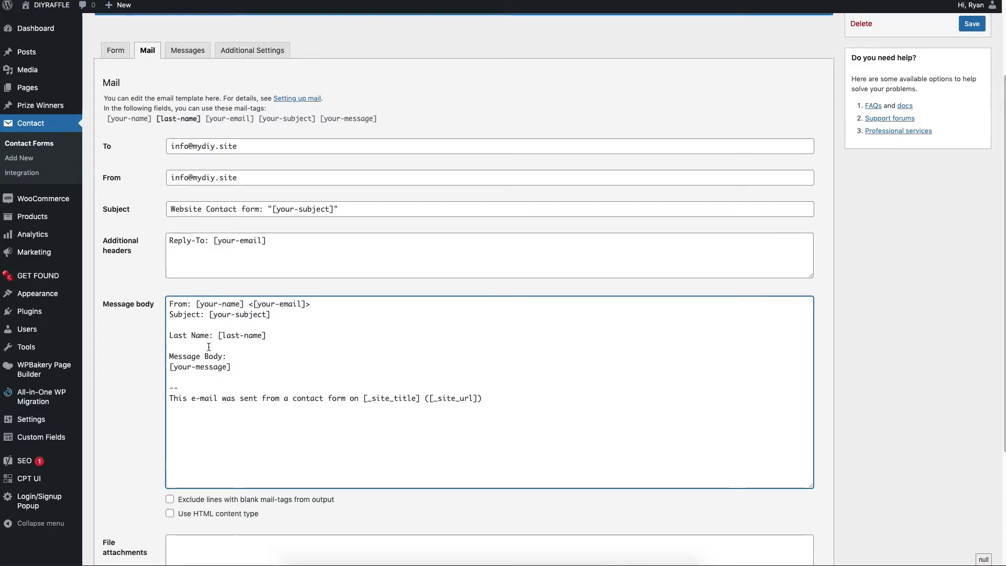
left_click_drag(268, 336, 222, 335)
scroll(359, 332, "down", 3)
scroll(361, 331, "up", 3)
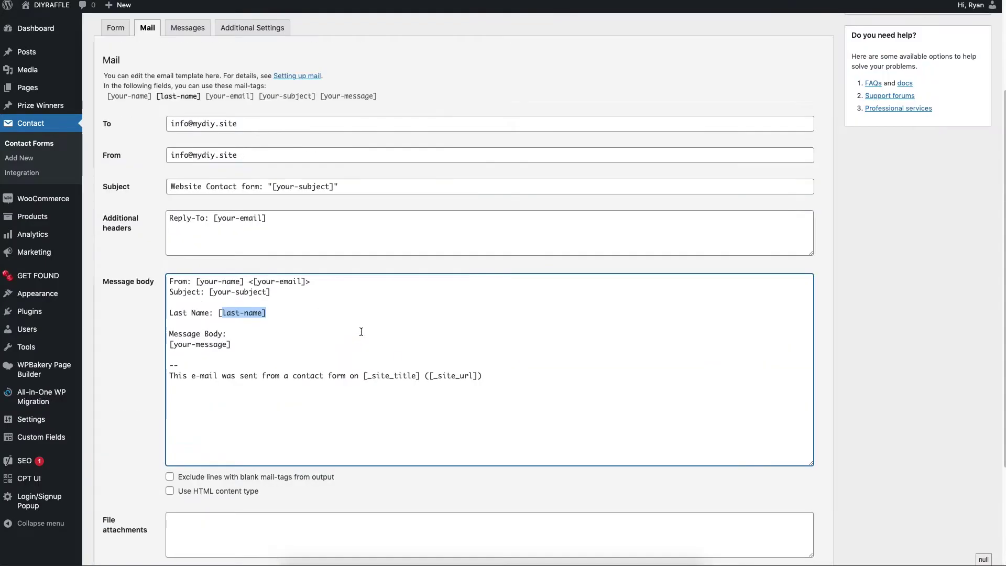
scroll(361, 331, "down", 3)
left_click(106, 515)
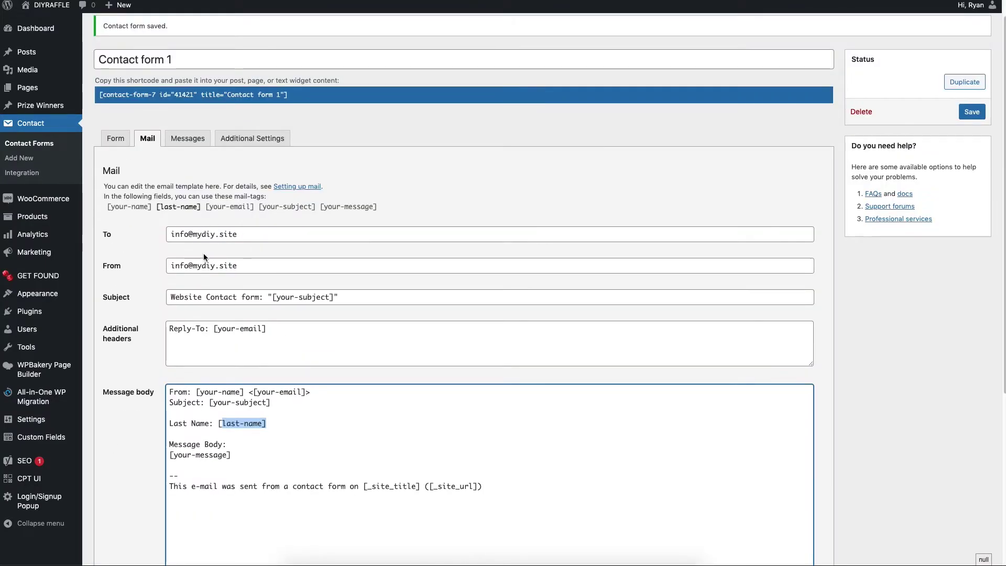
scroll(300, 370, "down", 5)
scroll(128, 105, "up", 5)
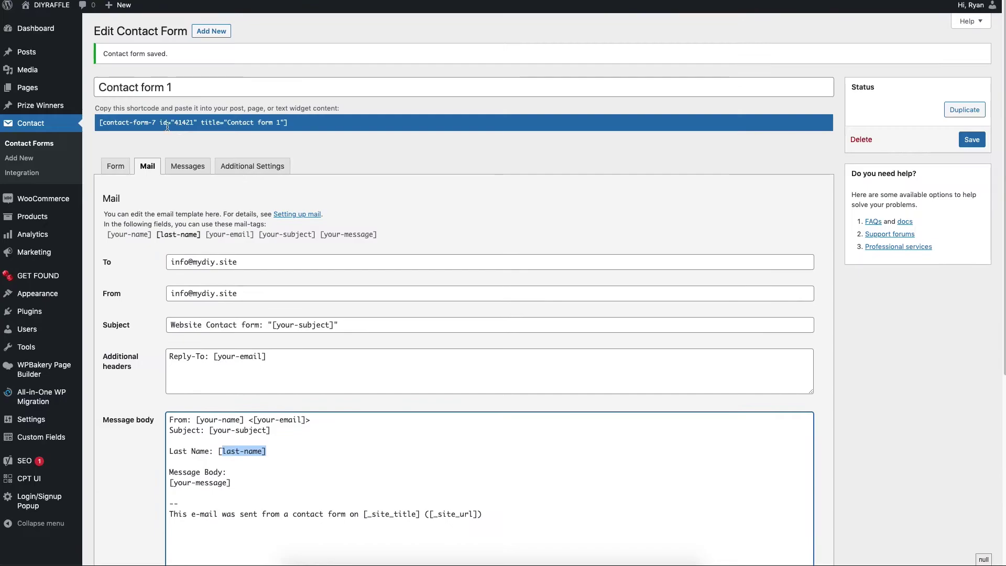
In the form template, add blank lines after the Last Name block and above the submit line
left_click(111, 166)
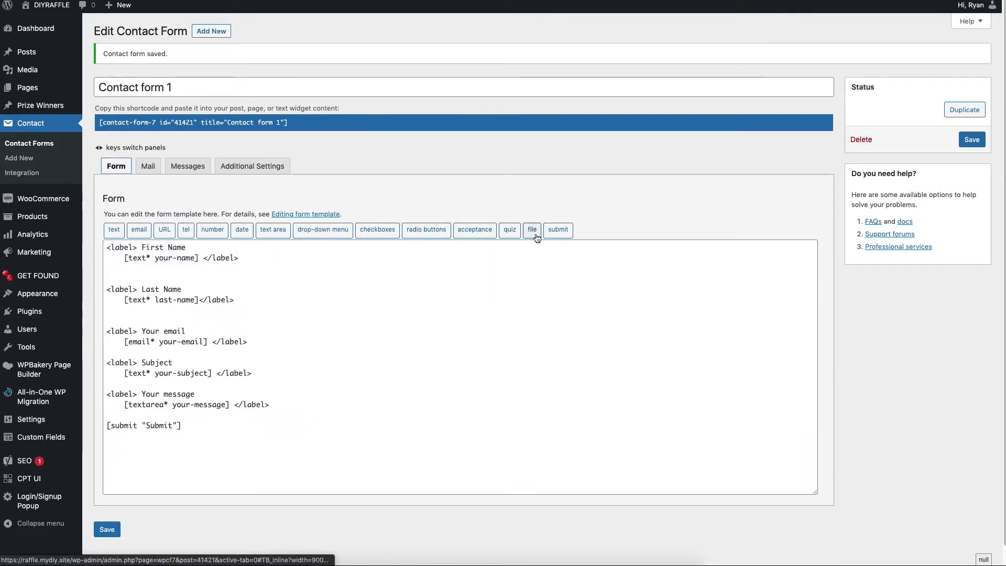
left_click(238, 311)
key("Return")
left_click(303, 418)
key("Return")
key("Return")
key("Return")
Insert a required file-upload field named pdf-file above the submit button
left_click(532, 230)
left_click(425, 194)
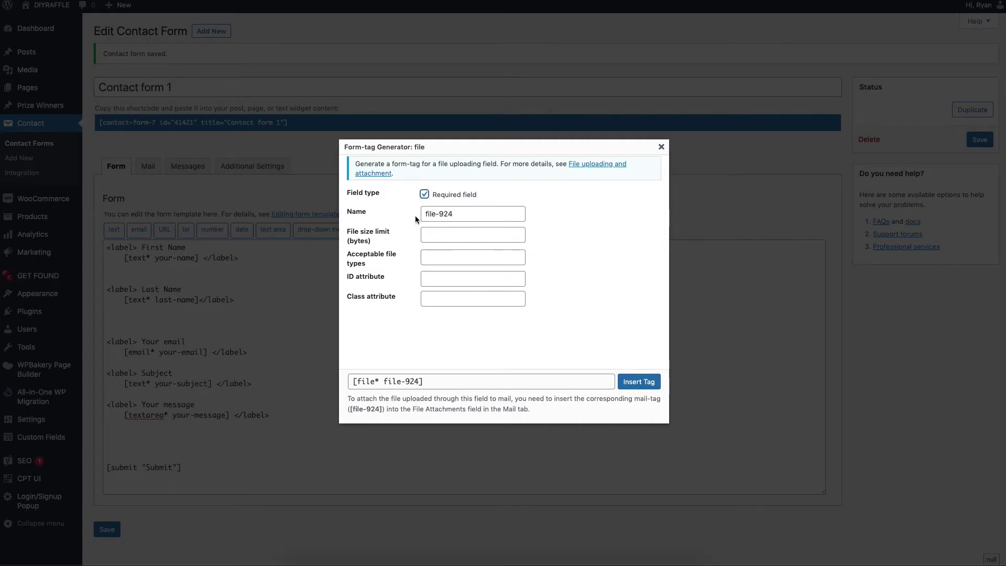
left_click_drag(472, 214, 404, 215)
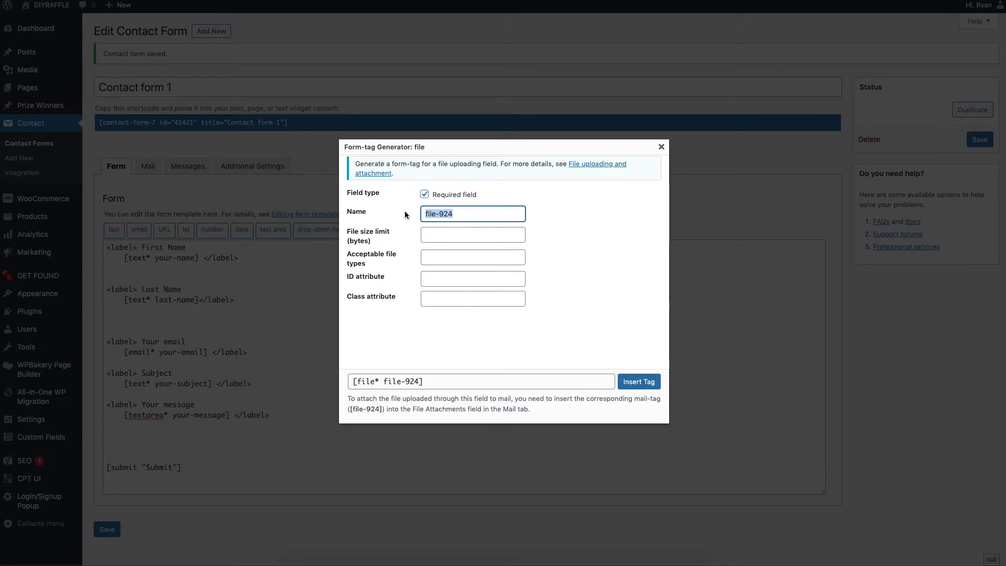
type("p")
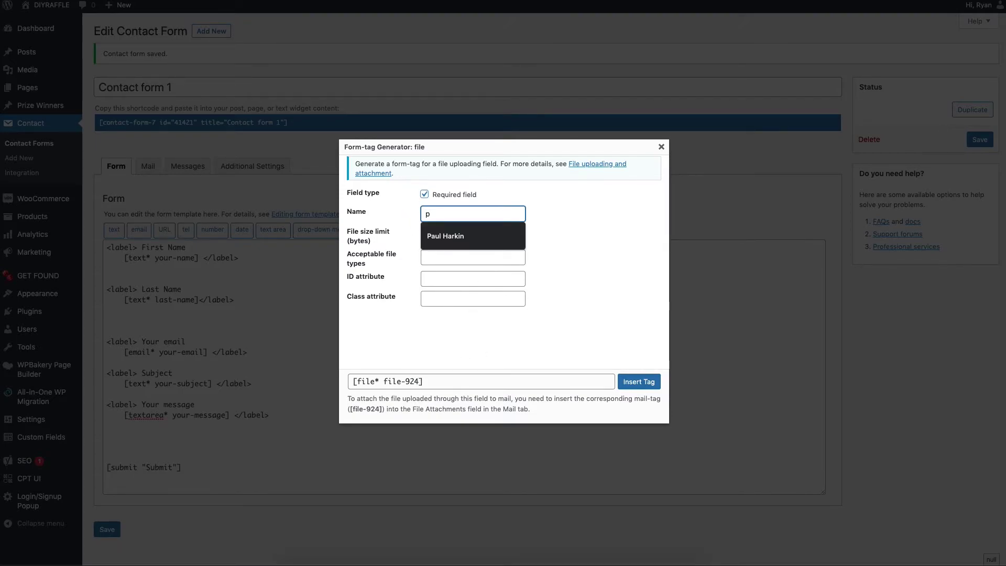
key("BackSpace")
type("pdf")
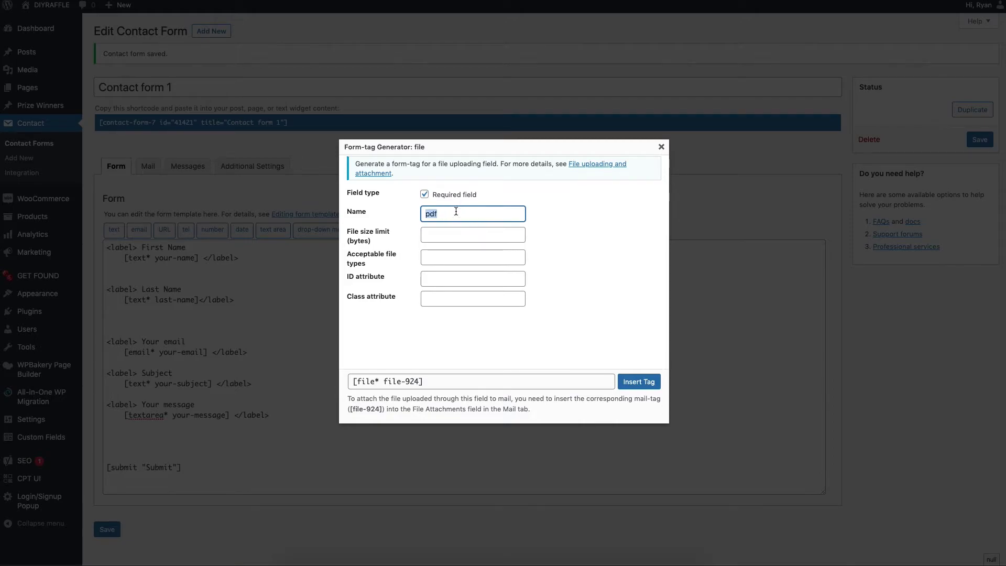
key("BackSpace")
key("BackSpace")
type("df")
left_click(638, 381)
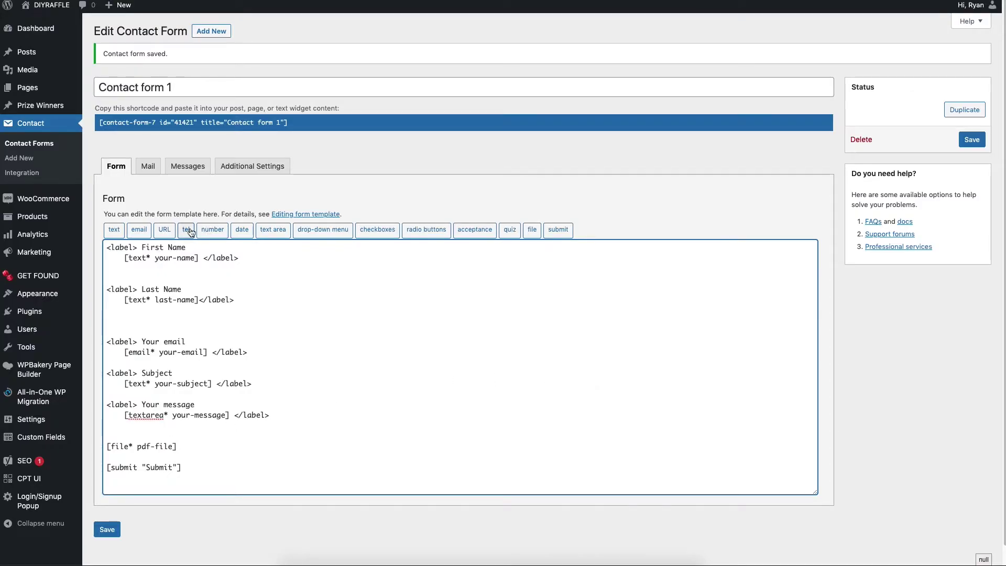
Save Contact form 1 with the new pdf-file upload field
left_click(149, 173)
left_click(124, 166)
left_click(106, 510)
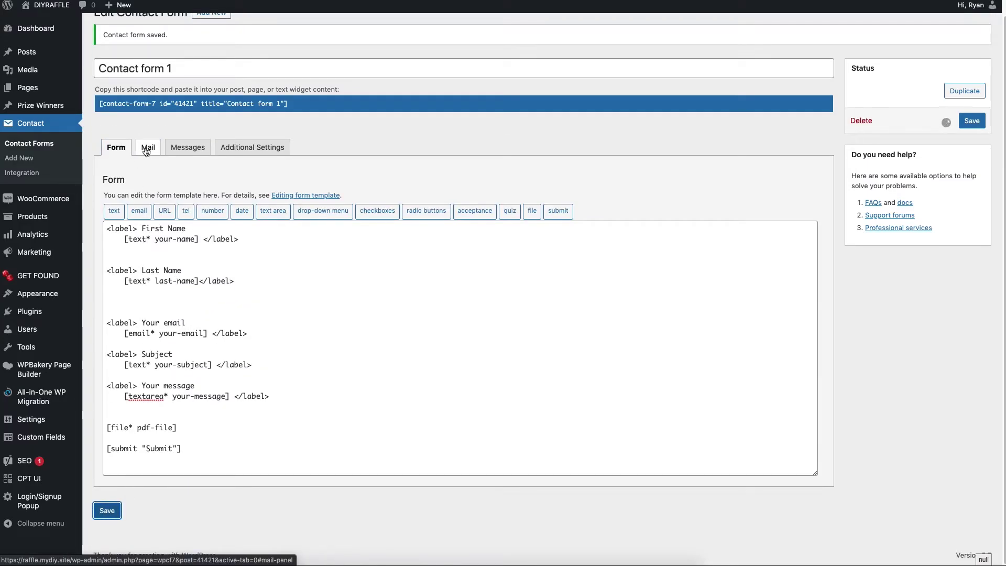
Select the [pdf-file] mail-tag in the Mail settings for copying
left_click(147, 171)
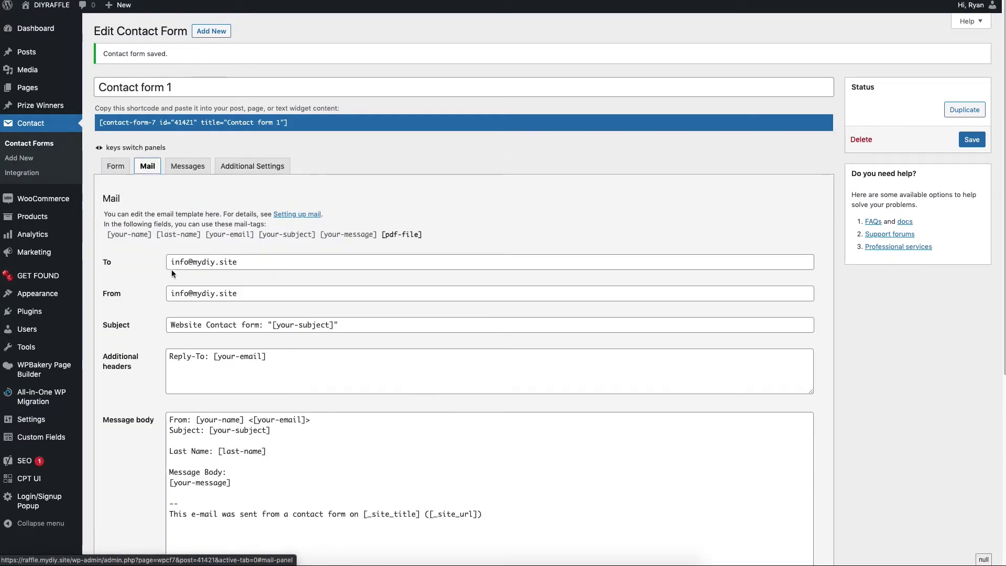
scroll(389, 175, "down", 3)
triple_click(427, 153)
left_click(428, 153)
triple_click(389, 153)
left_click(423, 155)
triple_click(424, 155)
left_click(417, 157)
left_click_drag(383, 155, 422, 160)
key("ctrl+c")
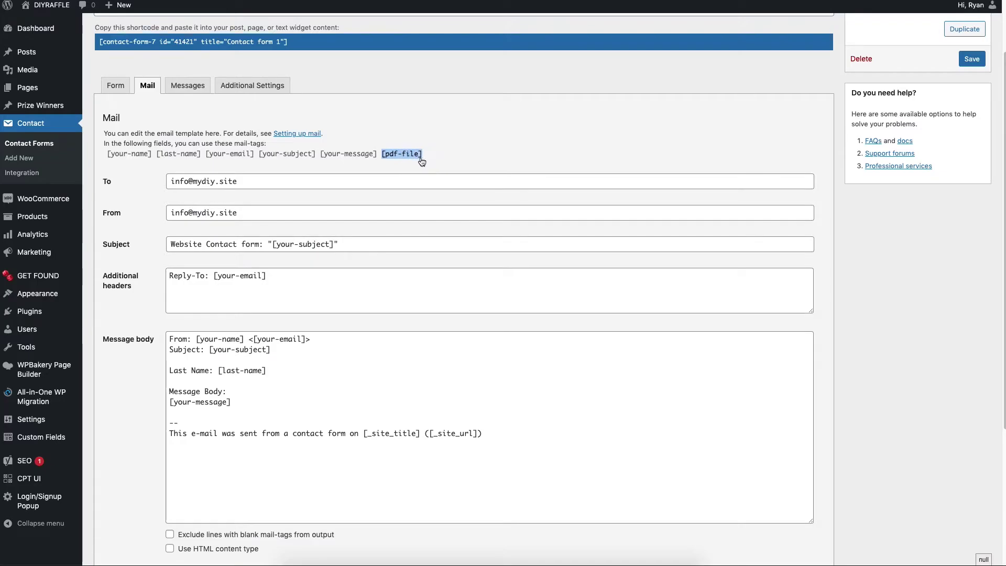
Paste [pdf-file] into File attachments and save the form
scroll(394, 184, "down", 5)
left_click(173, 380)
key("ctrl+v")
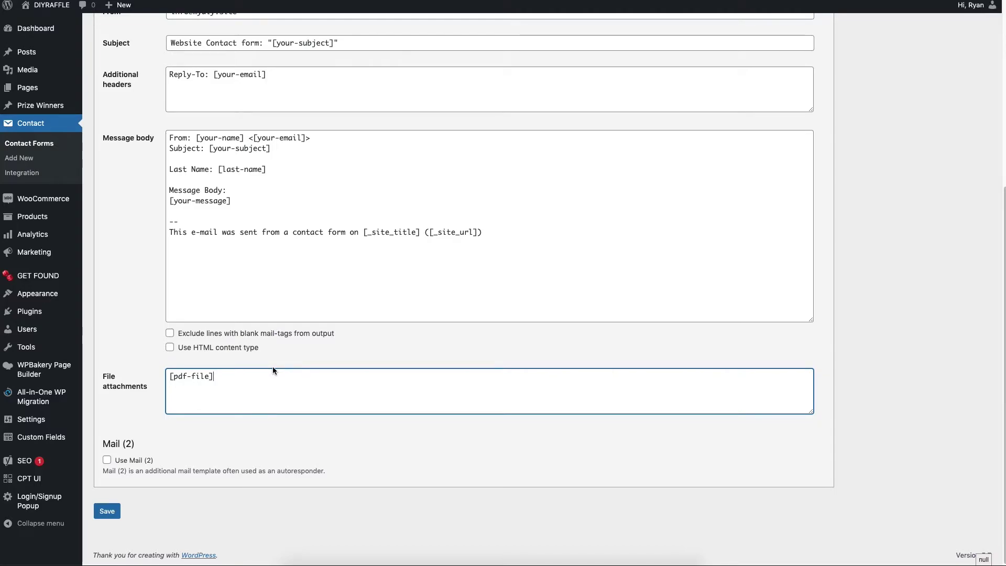
triple_click(231, 378)
left_click(107, 511)
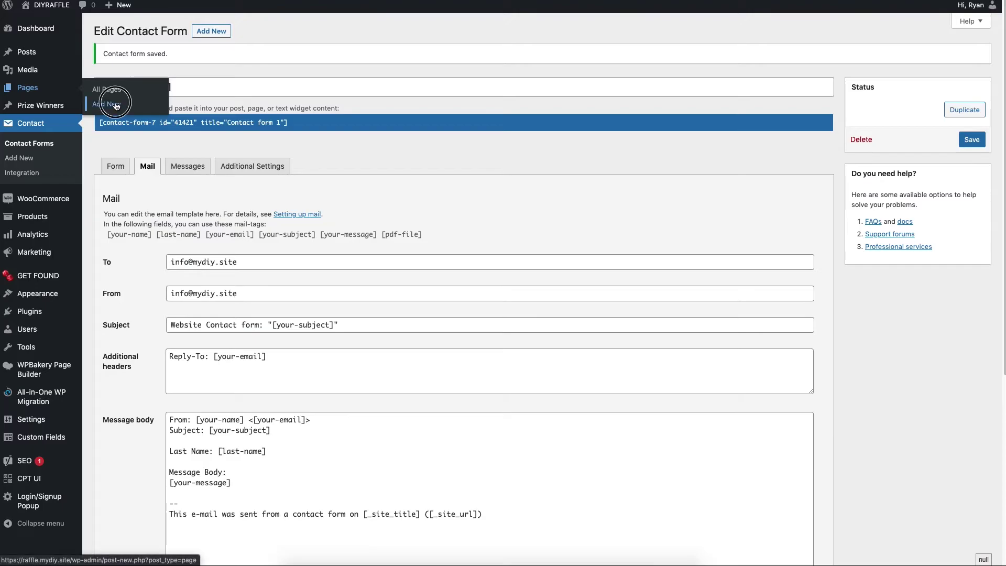
Create a new page titled 'Contact' and move into the editor body
left_click(104, 90)
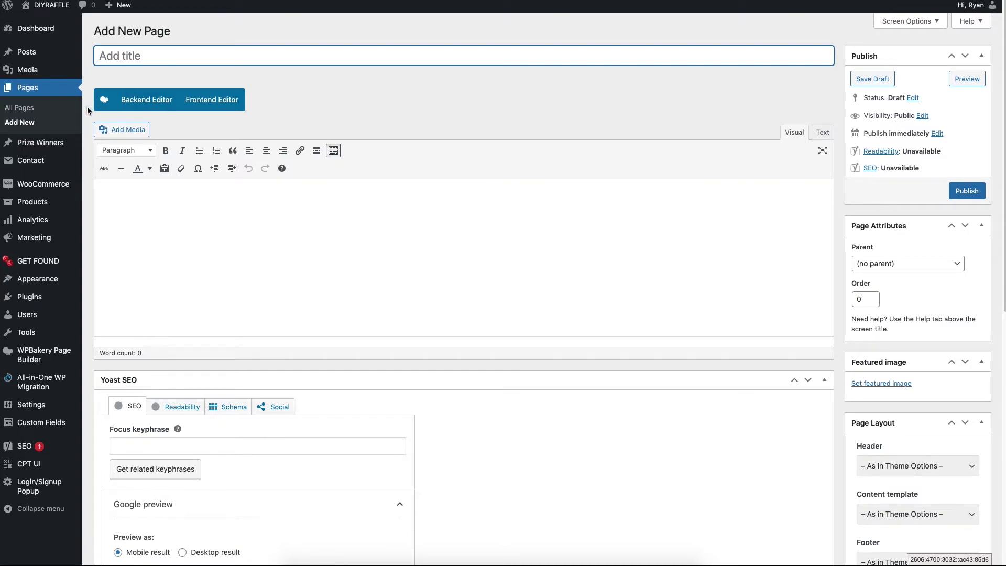
type("Contact")
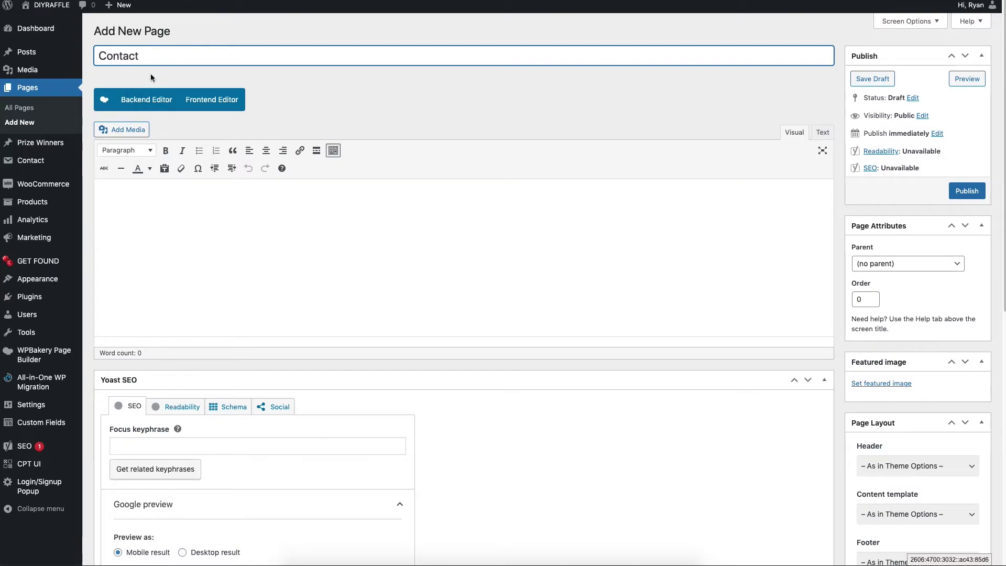
left_click(173, 181)
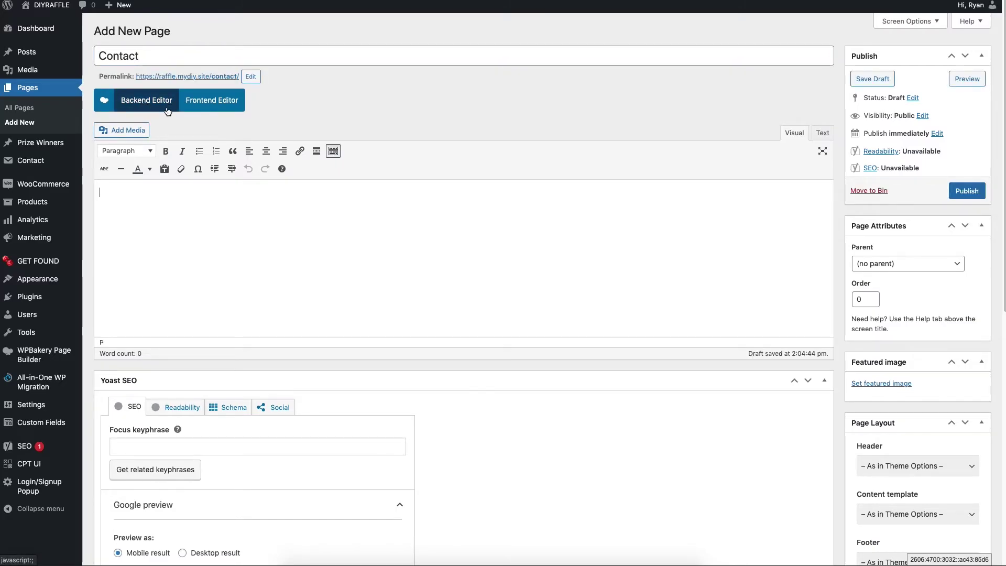
Switch to the Backend Editor, add a Text Block, and set a 1/2 + 1/2 row layout
left_click(140, 105)
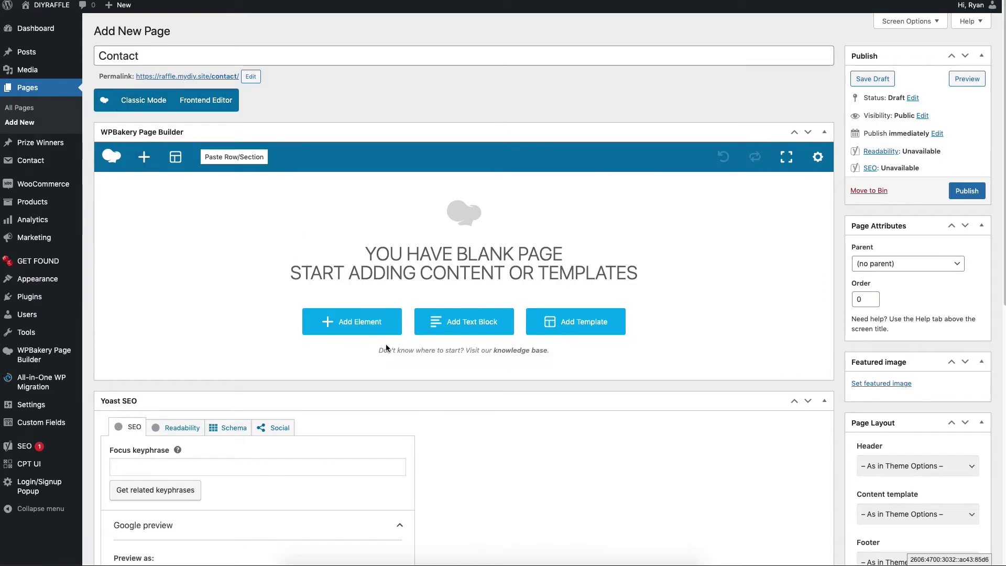
left_click(463, 326)
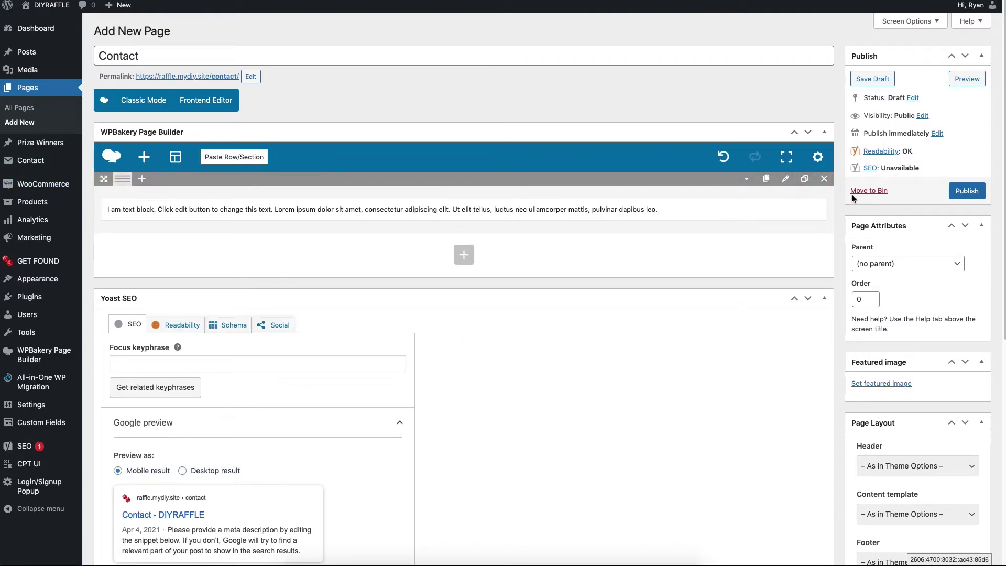
mouse_move(443, 209)
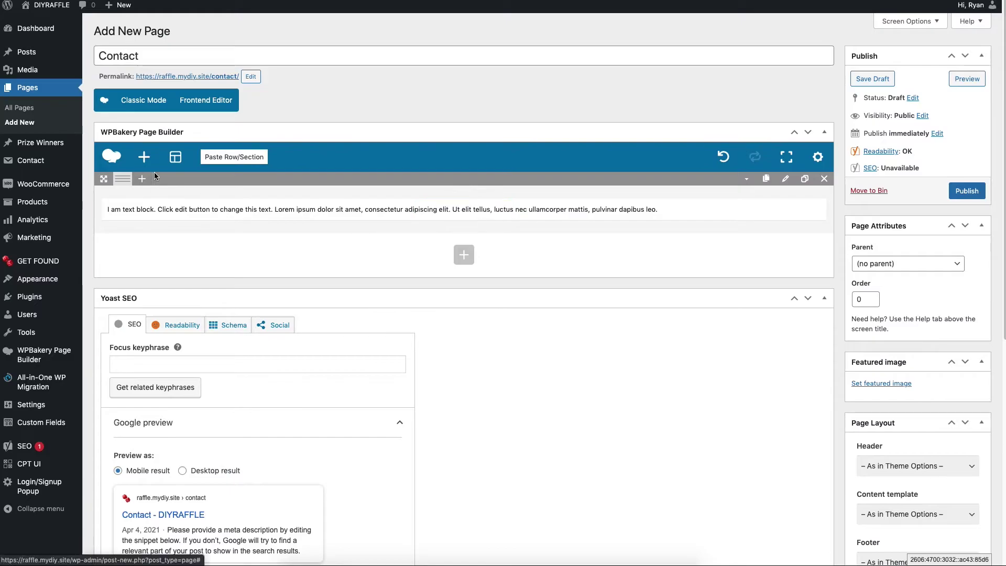
mouse_move(124, 186)
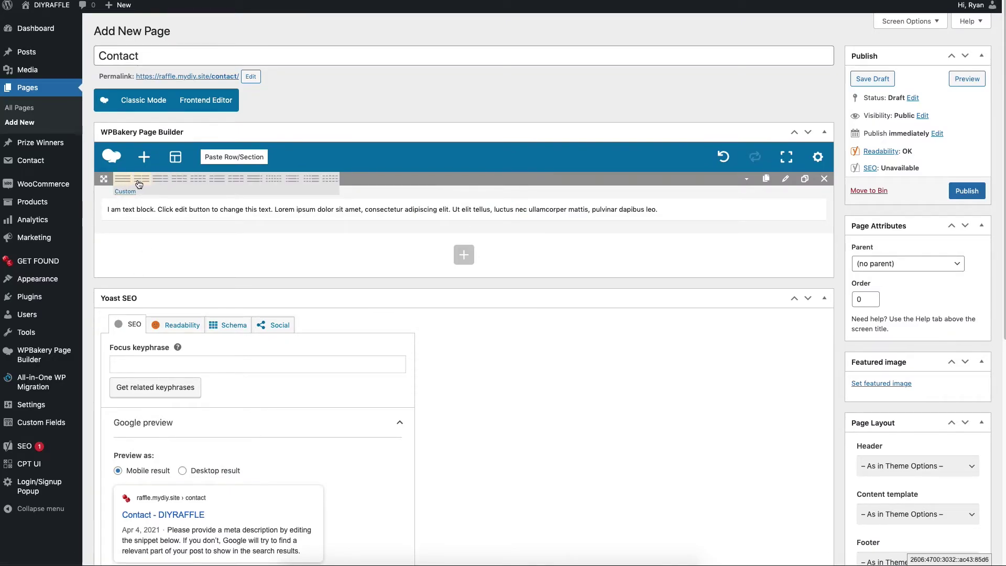
left_click(139, 181)
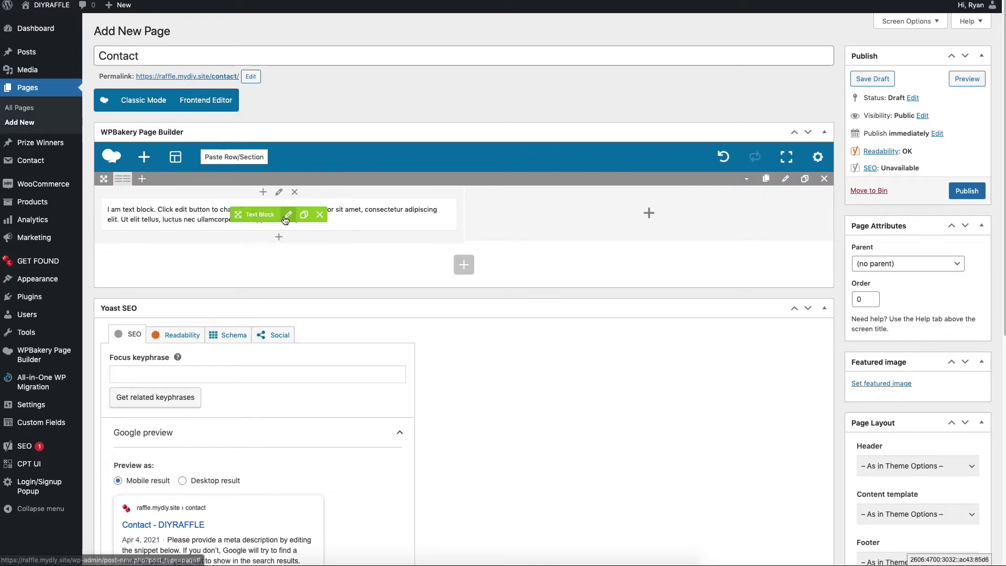
Add a 'Contact Form' Heading 1 above the text block's placeholder paragraph and save
left_click(286, 216)
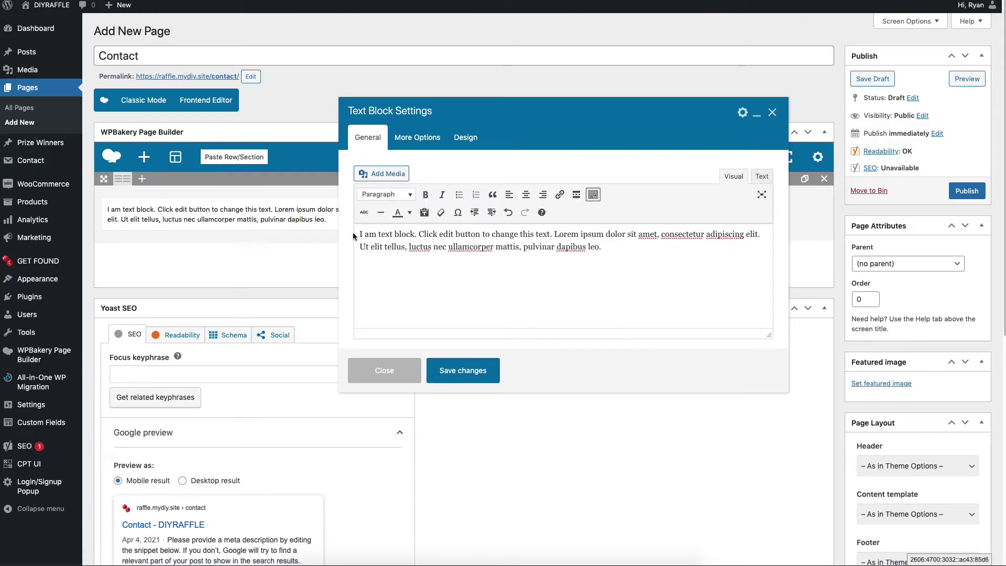
key("Return")
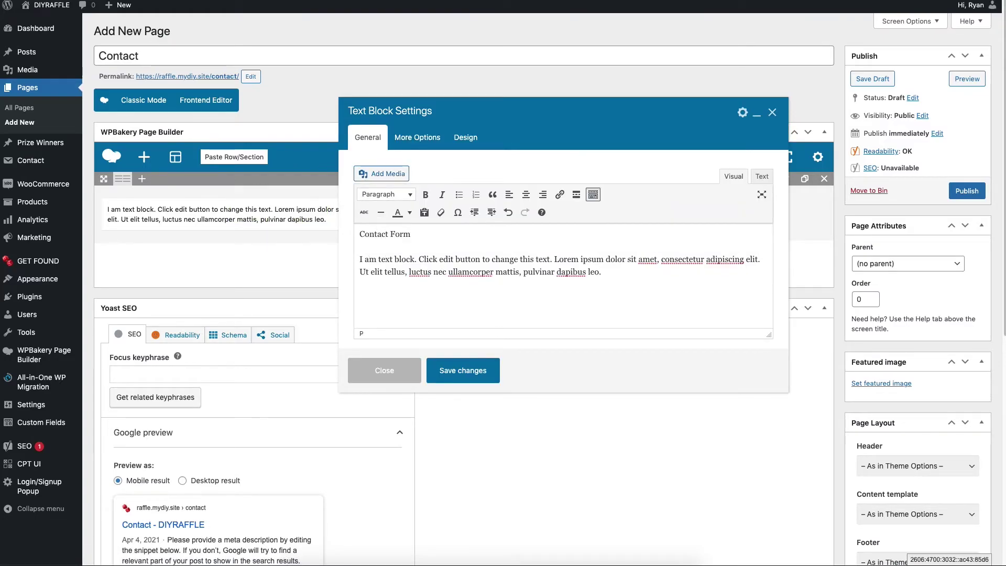
left_click_drag(449, 239, 356, 235)
left_click(391, 195)
left_click(399, 233)
left_click(503, 266)
left_click_drag(622, 287, 360, 269)
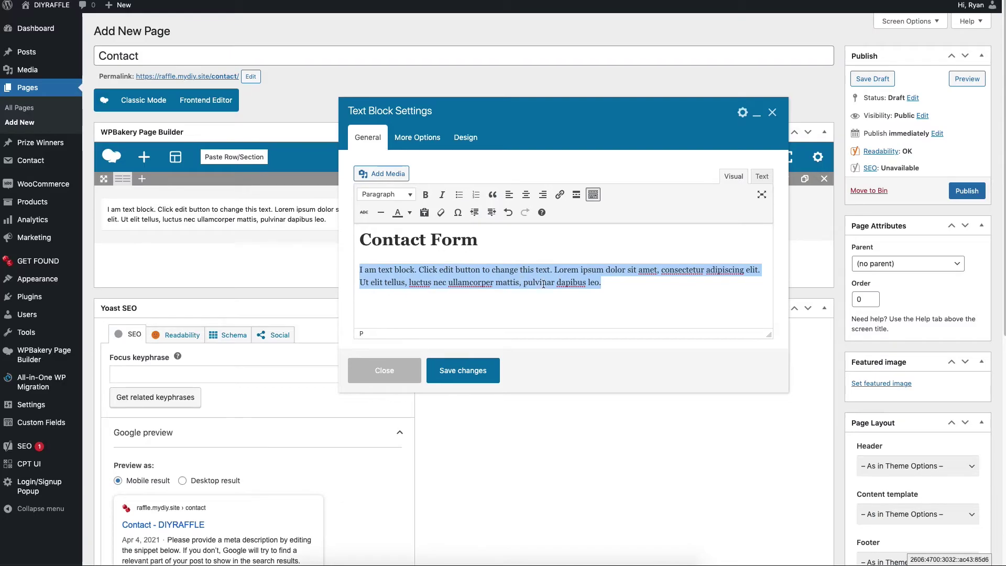
left_click(610, 284)
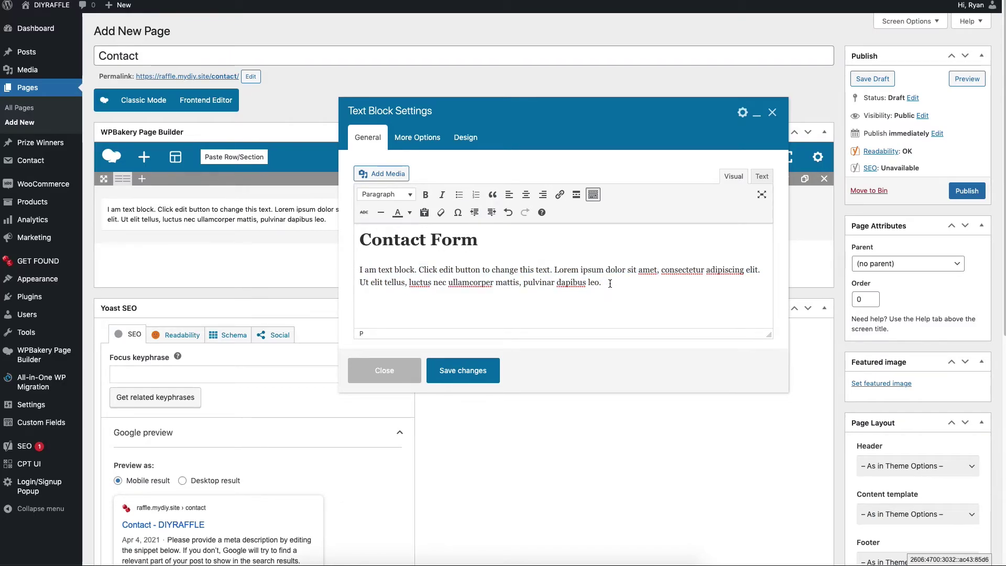
left_click(476, 371)
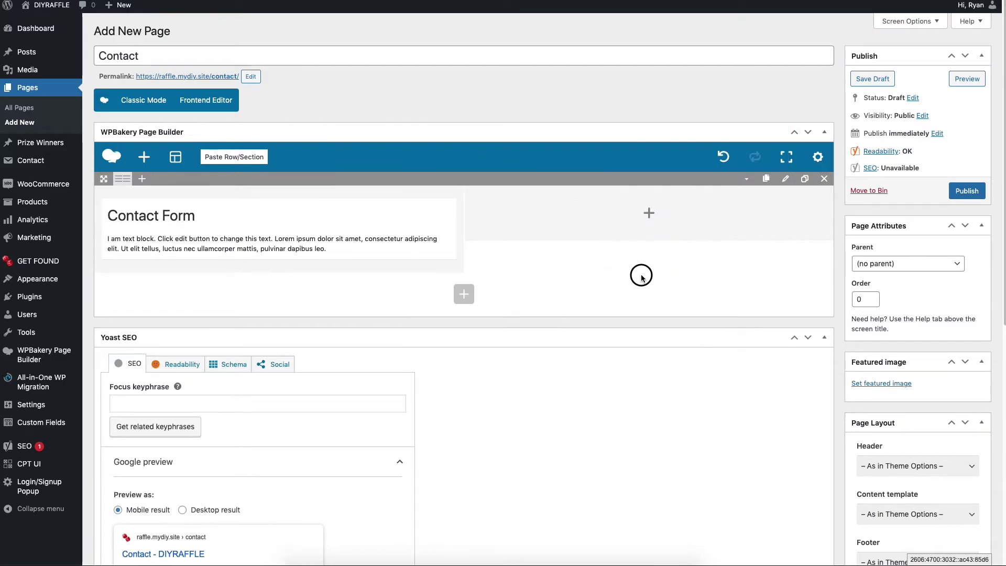
Open Add Element for the right column and search for 'contact'
left_click(650, 216)
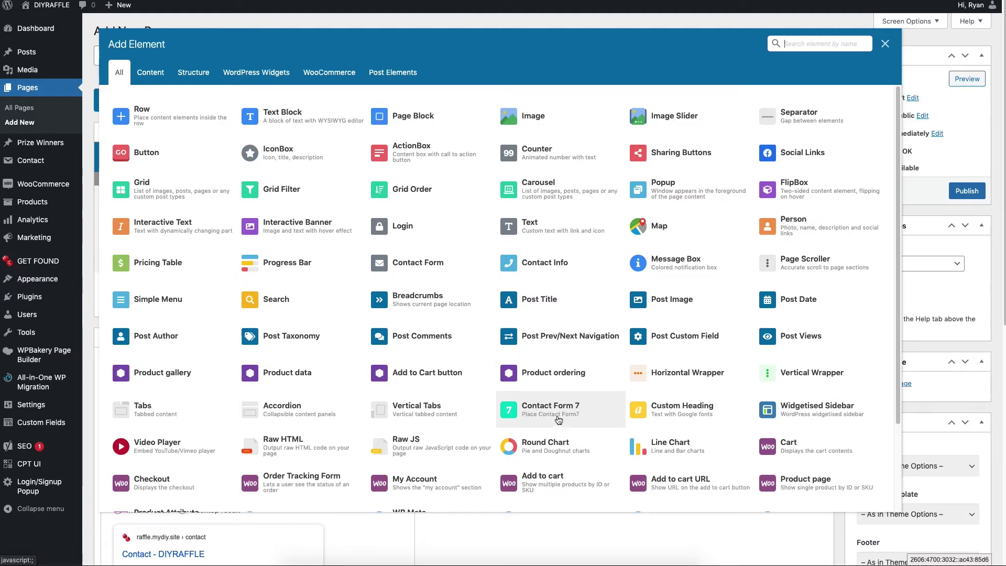
left_click(791, 42)
type("contact")
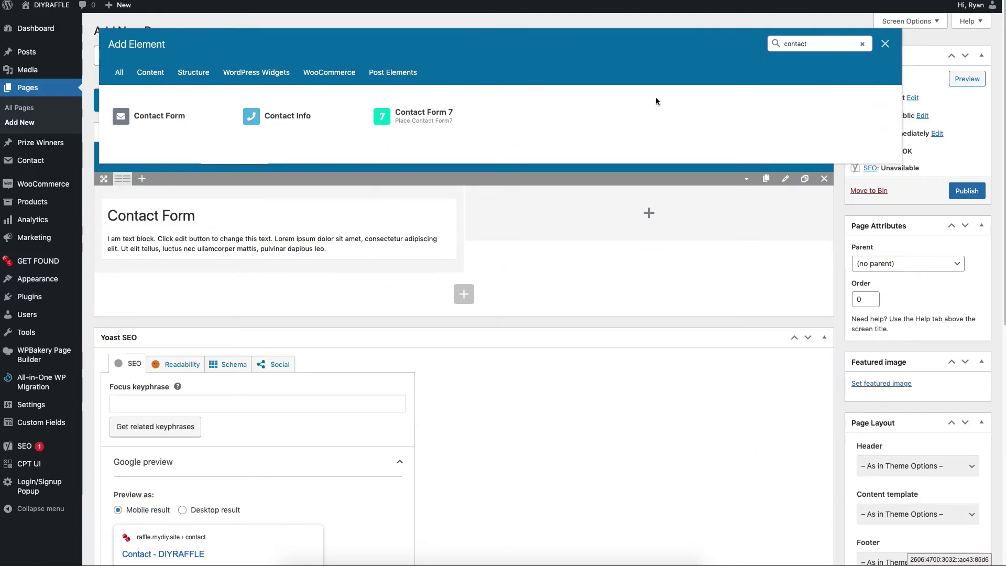
Add a Contact Form 7 element using Contact form 1, then publish the page
left_click(414, 115)
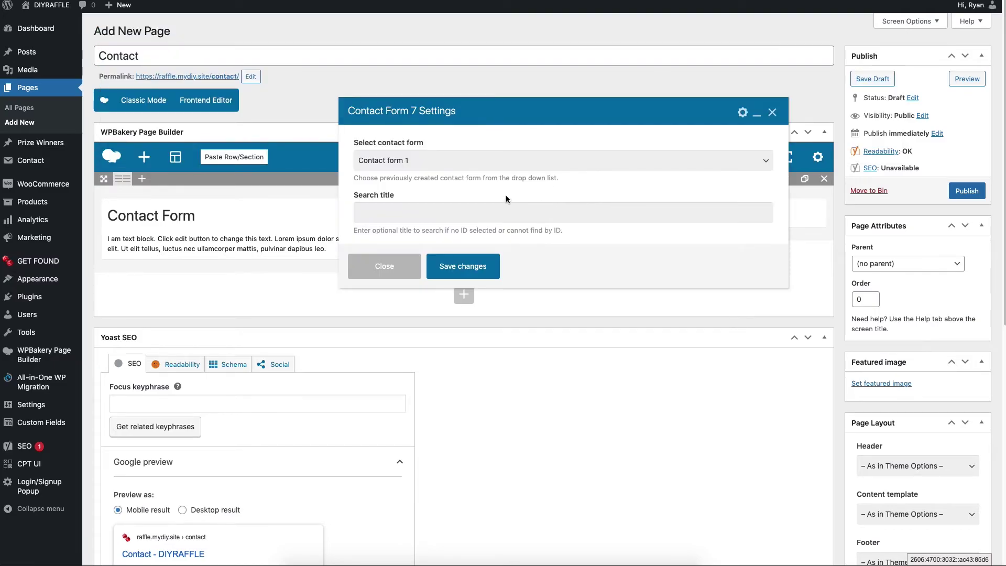
left_click(414, 161)
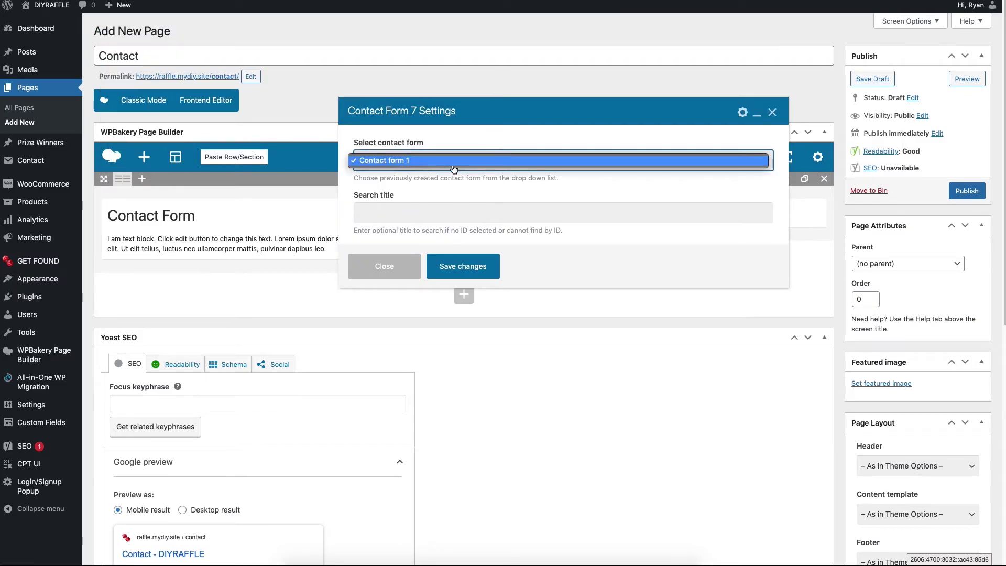
left_click(413, 163)
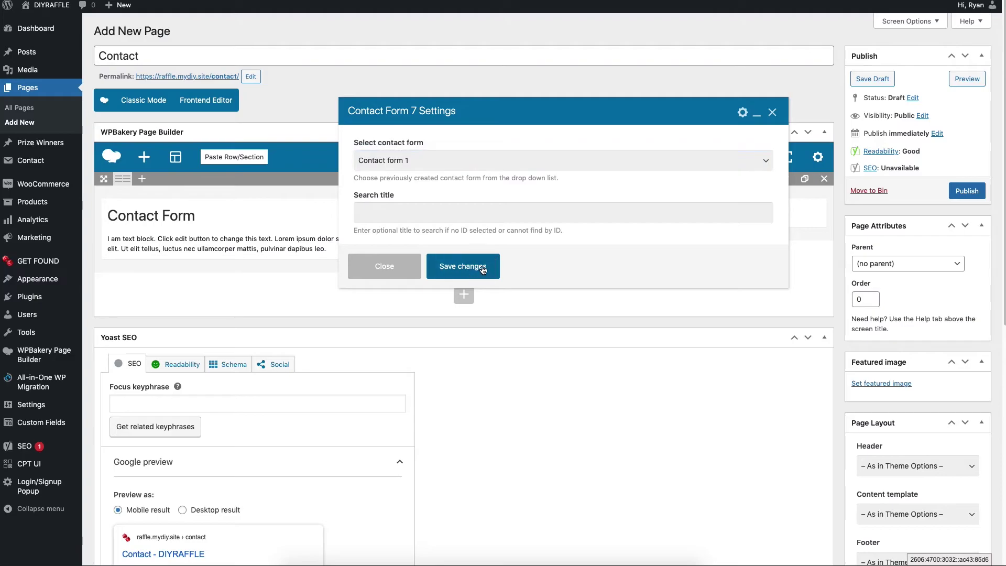
left_click(481, 268)
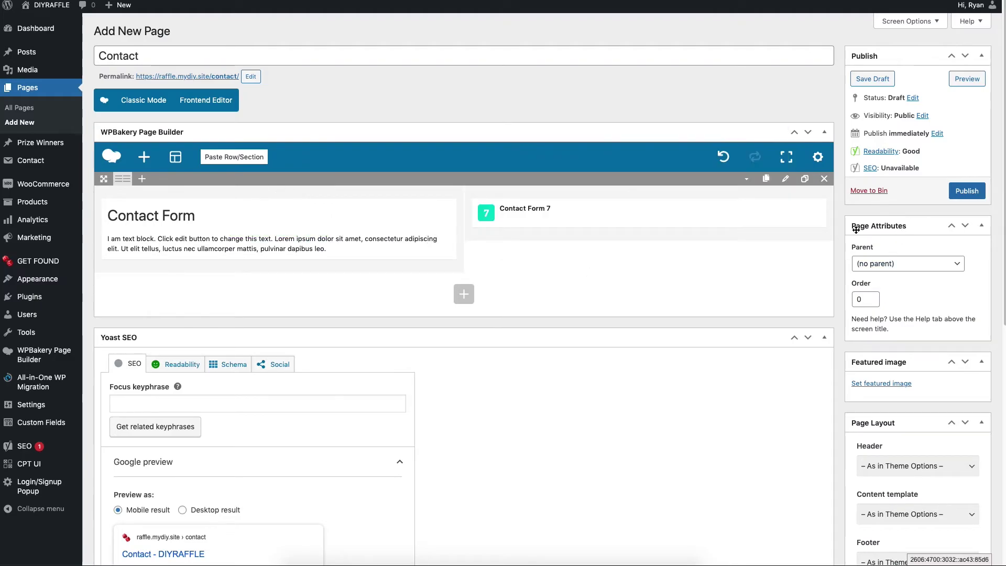
left_click(968, 198)
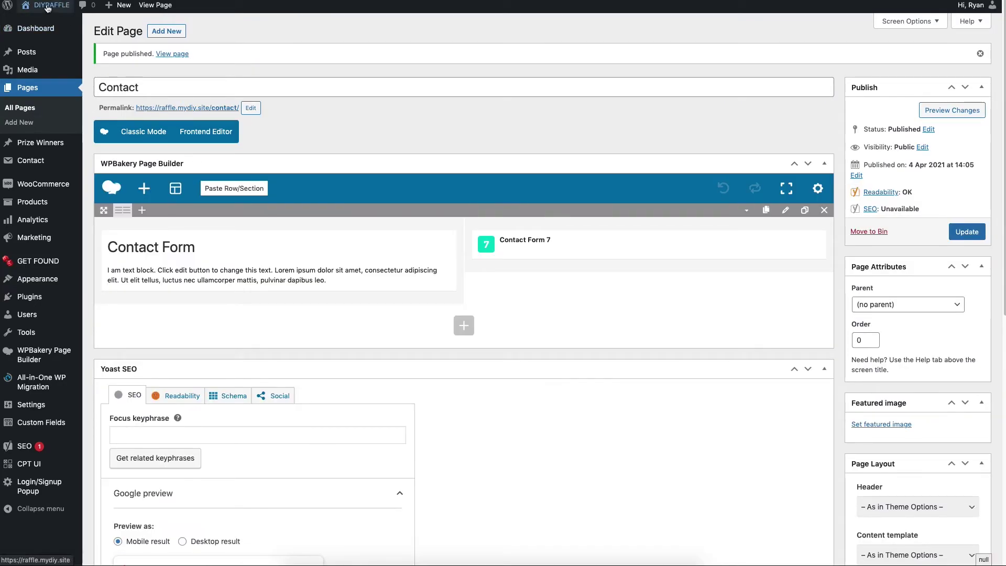
Preview the live site homepage, then return to the Contact page editor
mouse_move(47, 6)
left_click(42, 24)
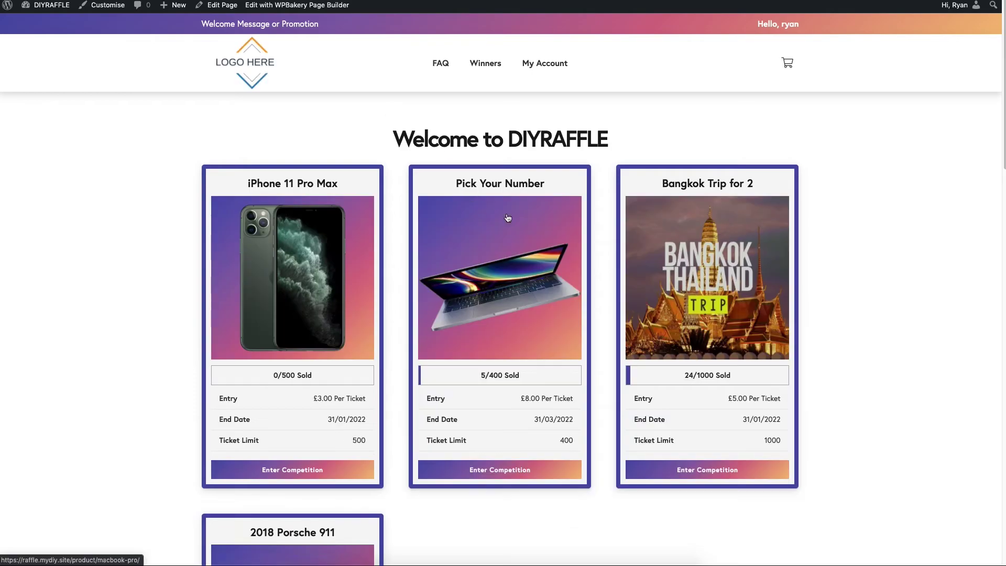
scroll(776, 207, "down", 4)
scroll(777, 205, "down", 5)
scroll(777, 204, "up", 10)
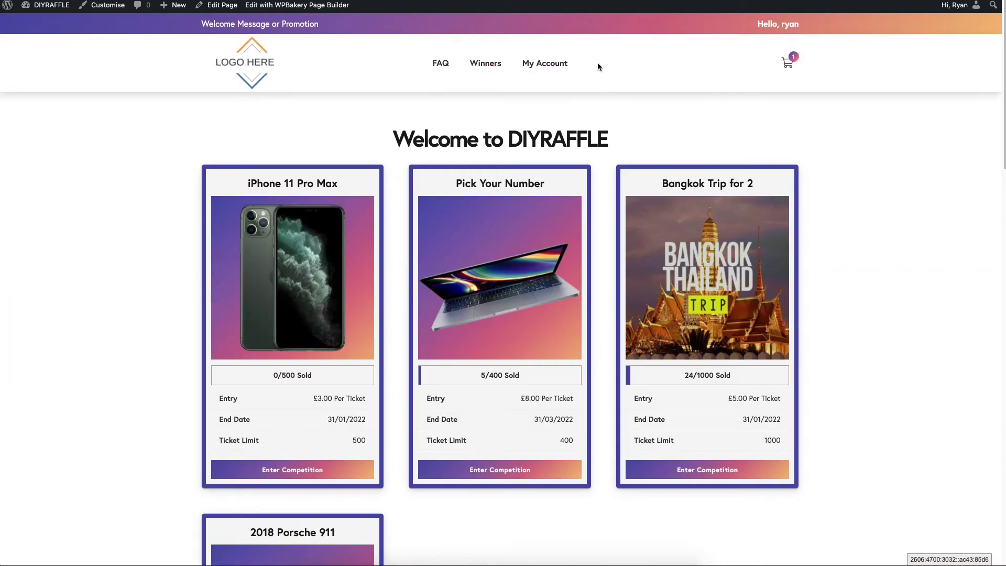
key("alt+Left")
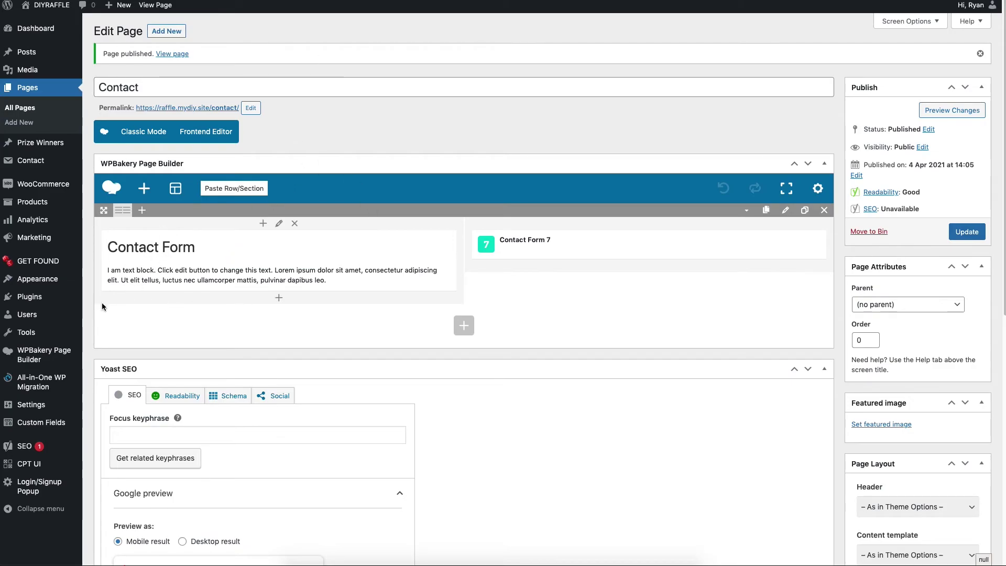
Add the Contact page to Menu 1 right after My Account and save the menu
mouse_move(33, 283)
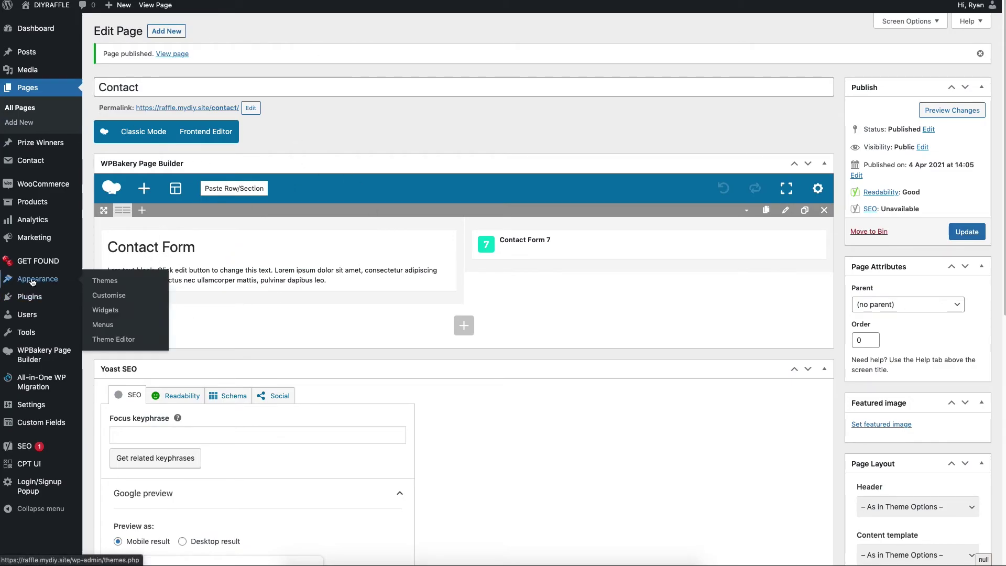
left_click(105, 325)
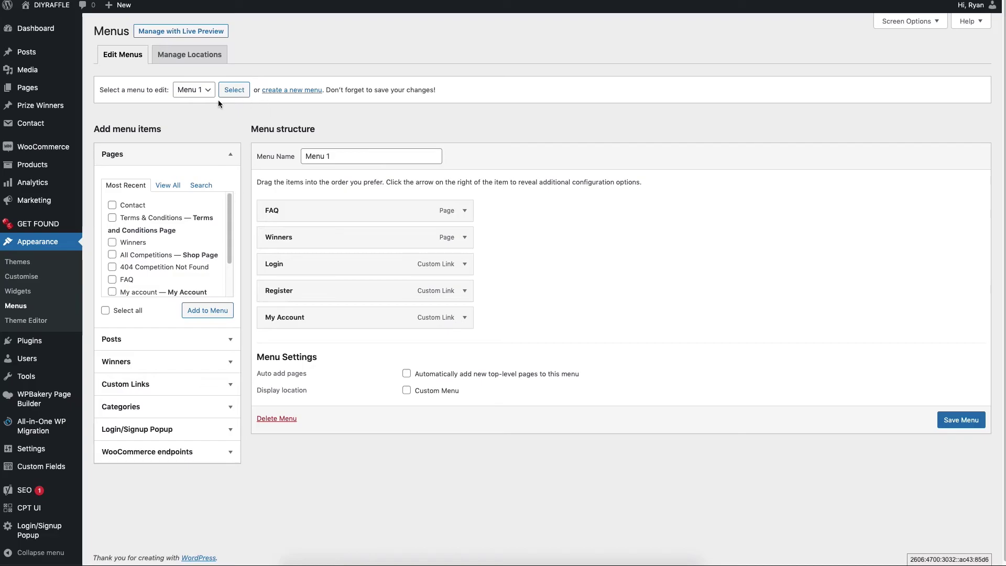
left_click(191, 92)
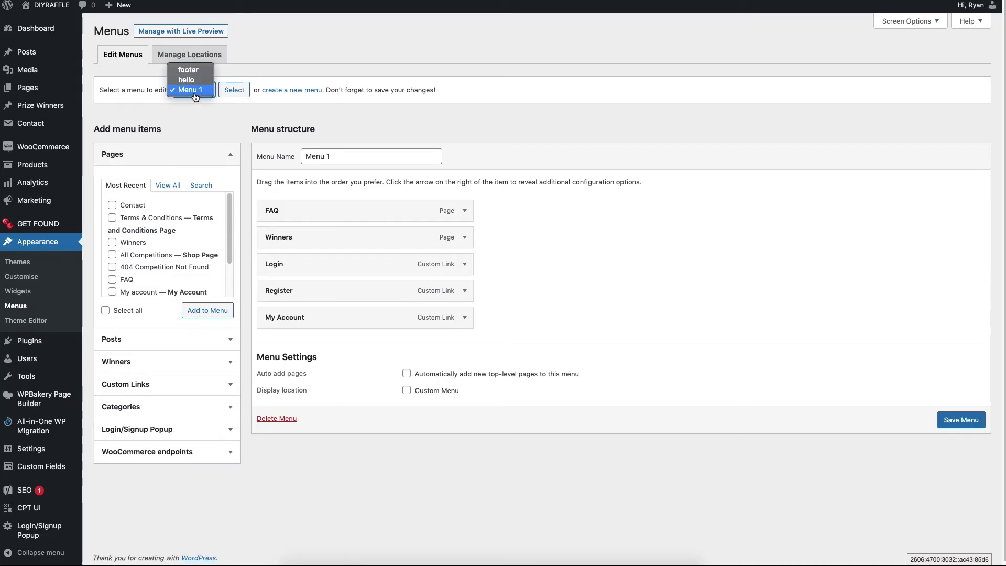
left_click(195, 101)
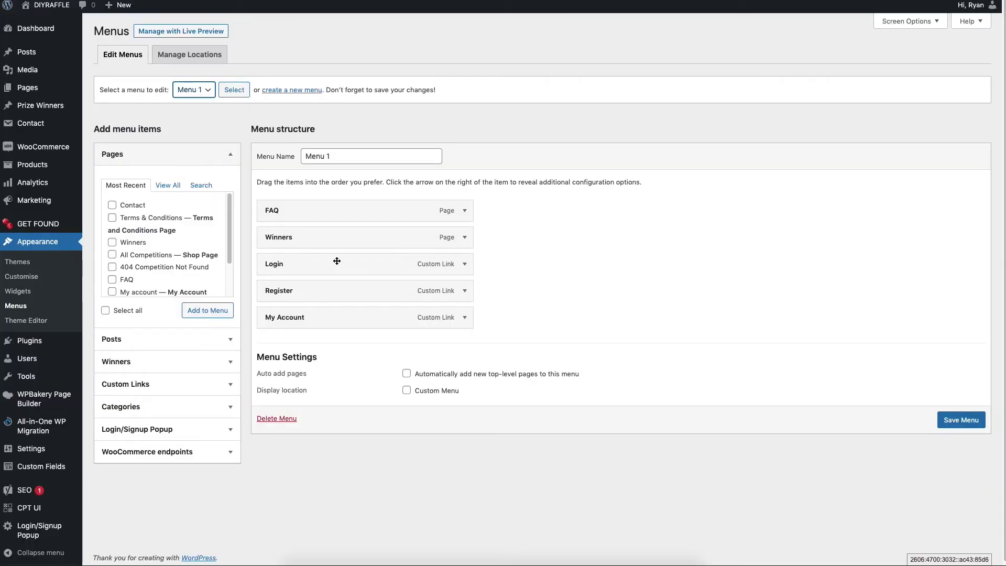
left_click(113, 206)
left_click(201, 315)
left_click_drag(311, 346, 307, 347)
left_click(952, 447)
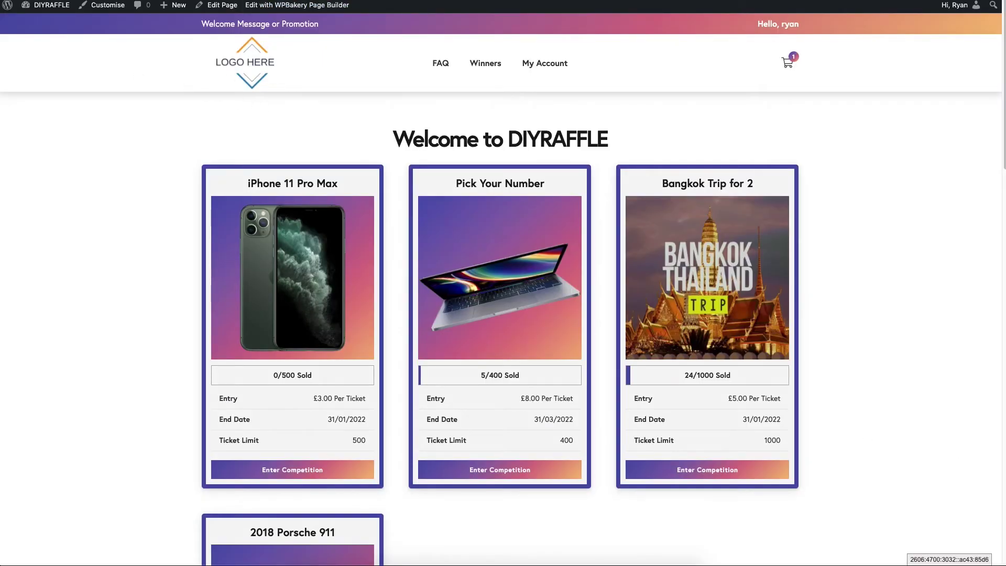
Reload the front page, open Contact from the header menu, and try the form fields
key("super+r")
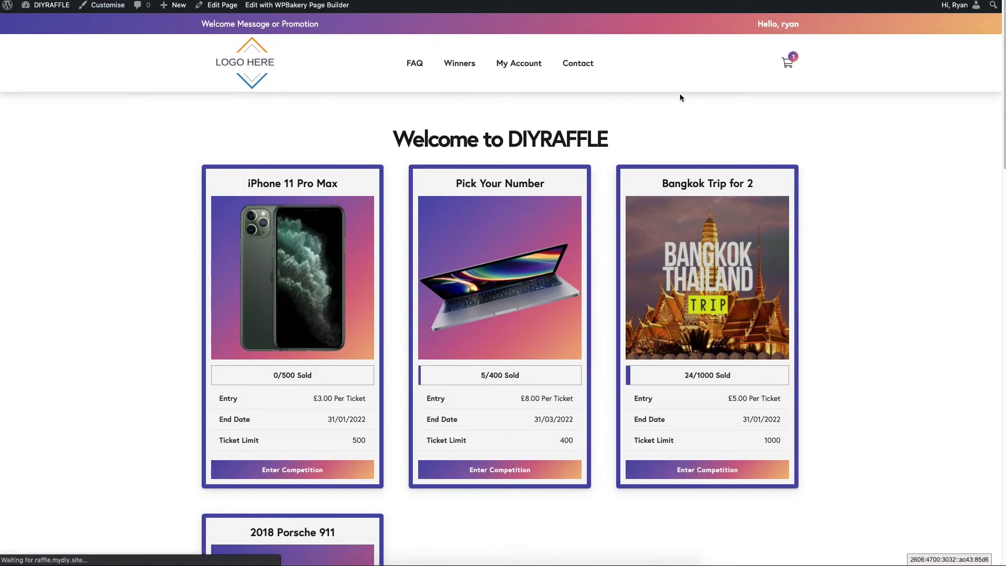
left_click(569, 66)
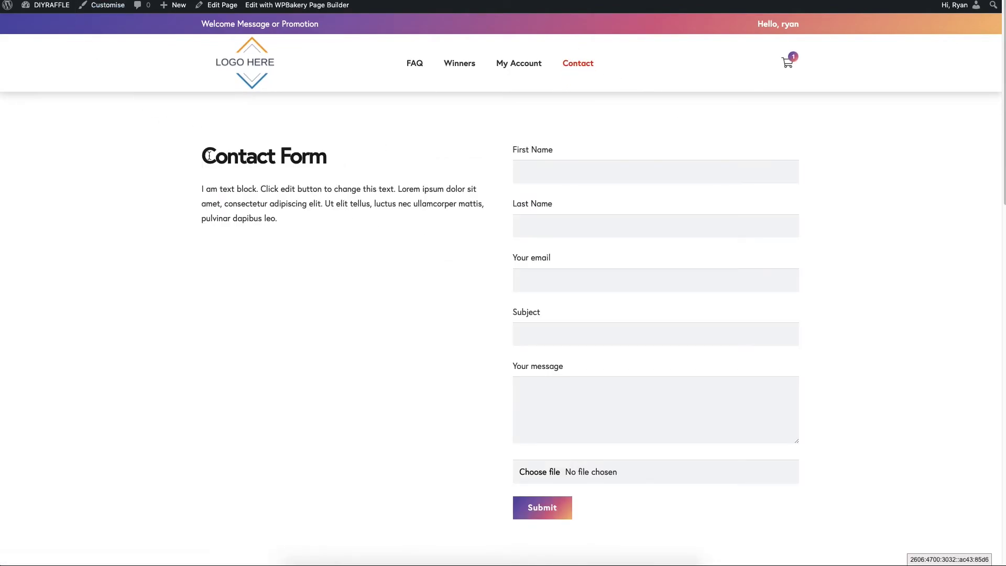
left_click_drag(209, 155, 397, 190)
left_click(577, 171)
left_click(433, 203)
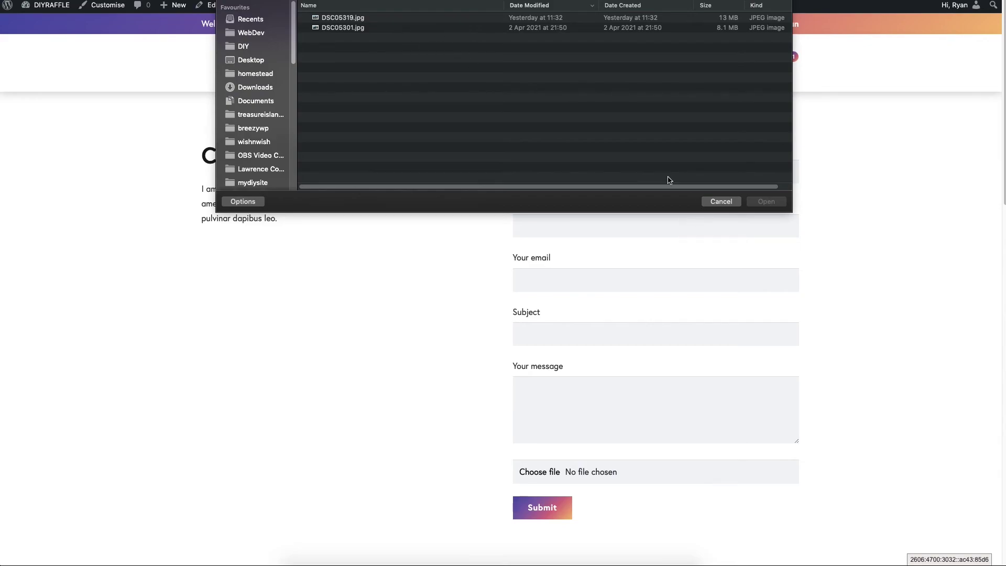
left_click(721, 204)
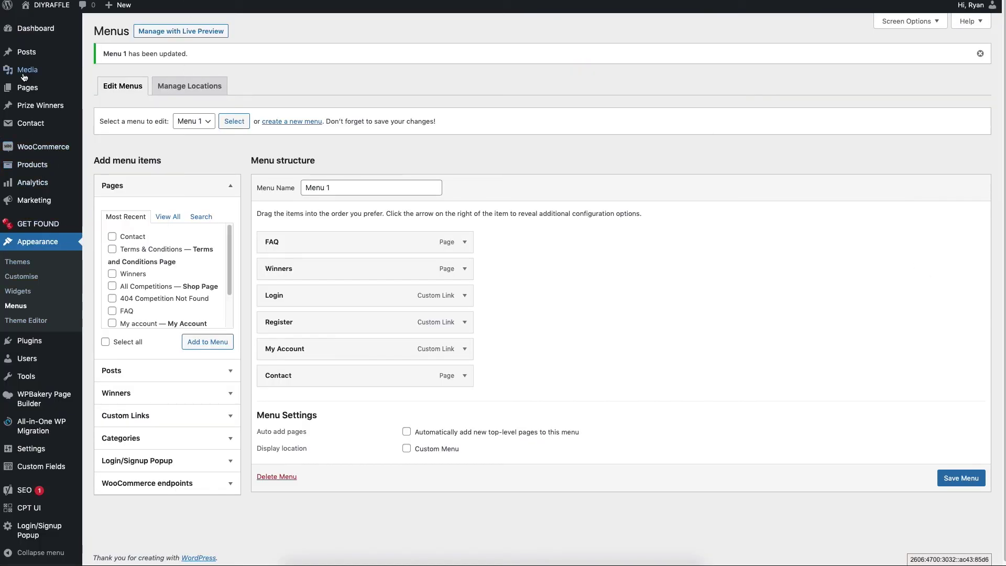
Open Contact form 1's Mail tab from the Contact Forms list
mouse_move(31, 123)
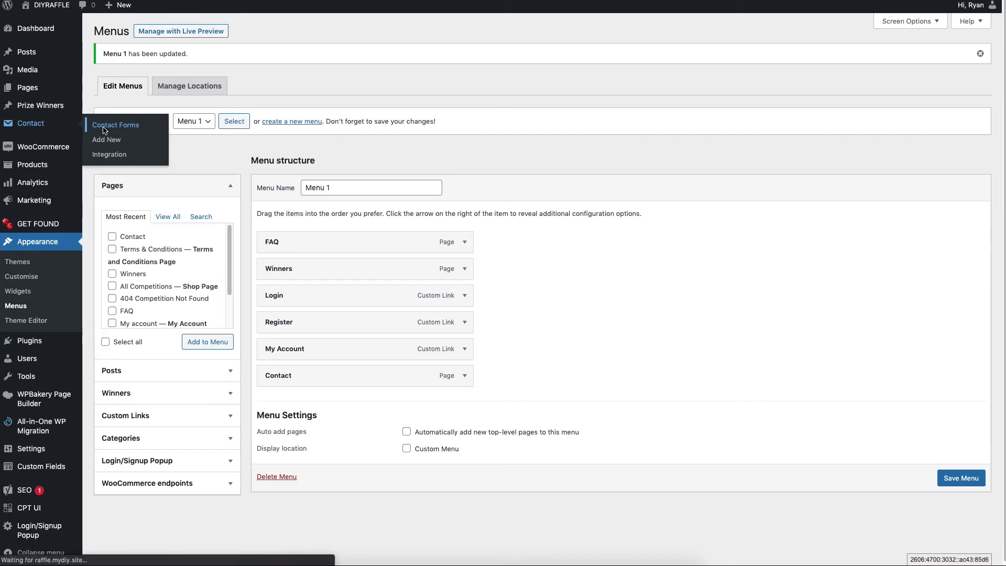
left_click(103, 127)
left_click(123, 245)
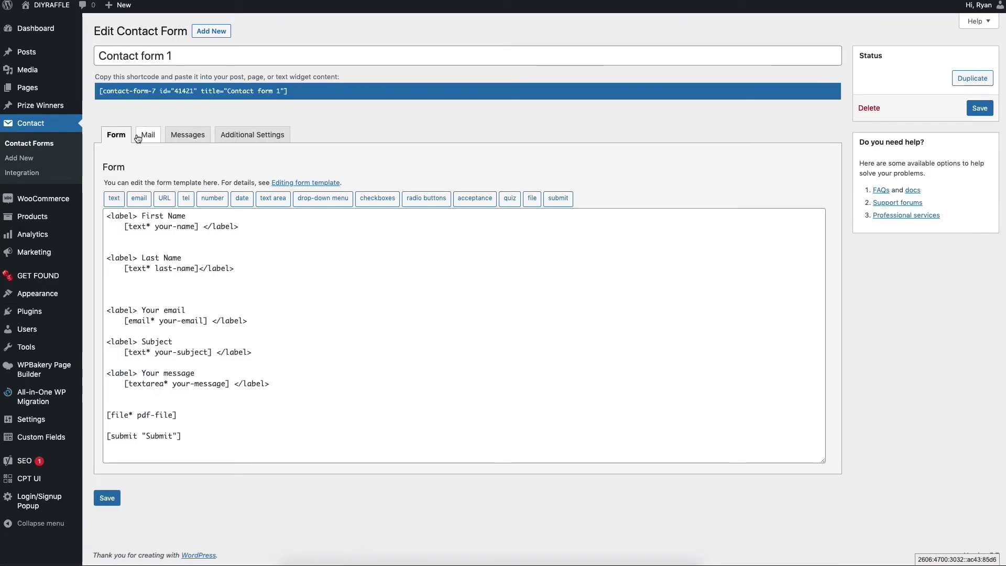
left_click(142, 135)
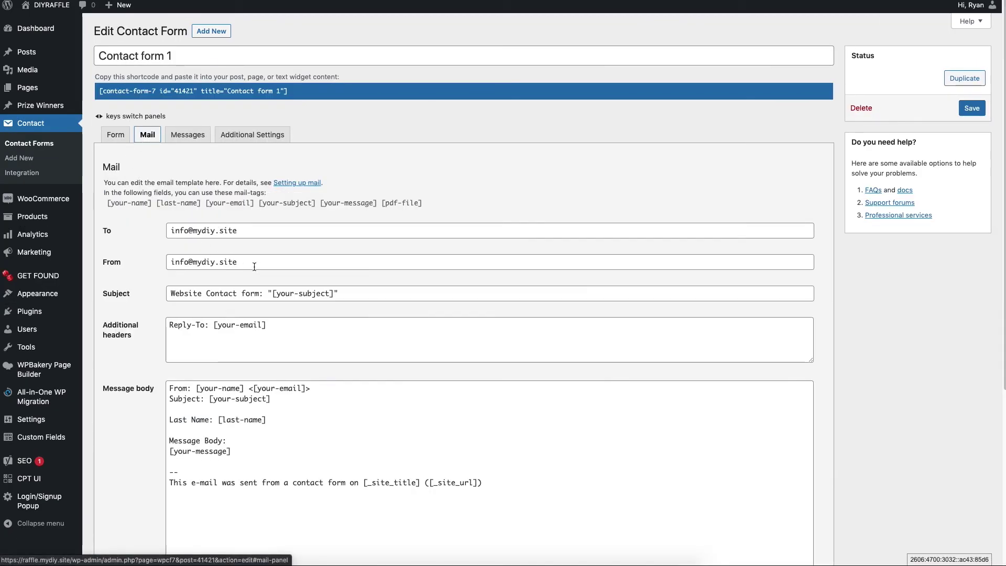
Change the From sender address to one on a placeholder domain
left_click_drag(255, 268, 246, 262)
left_click(195, 262)
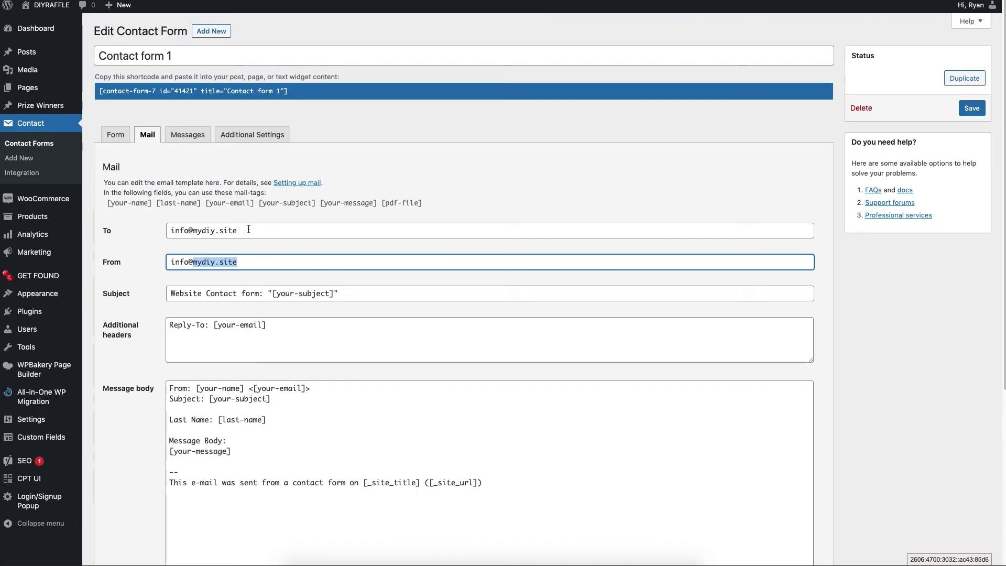
type("my")
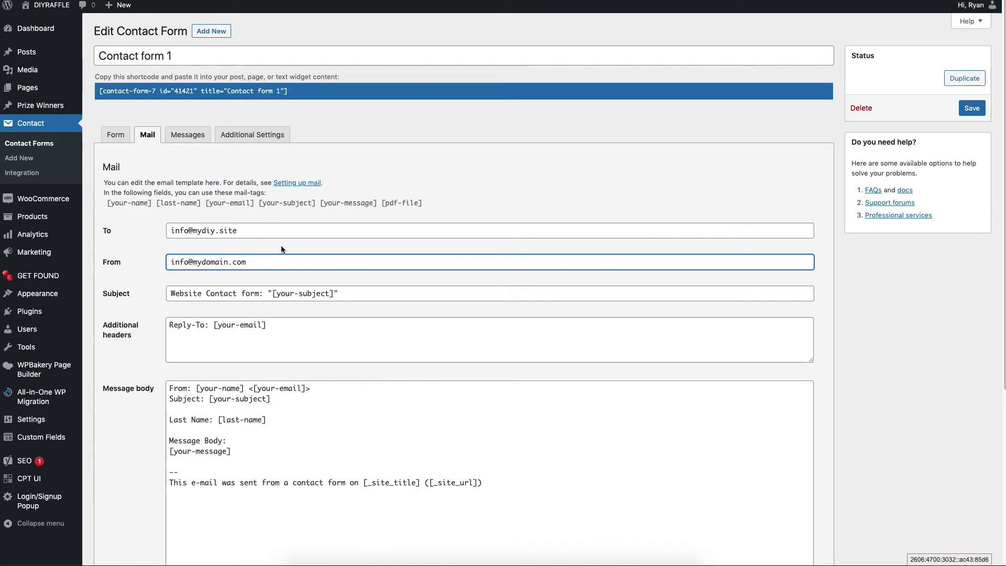
double_click(278, 265)
key("Right")
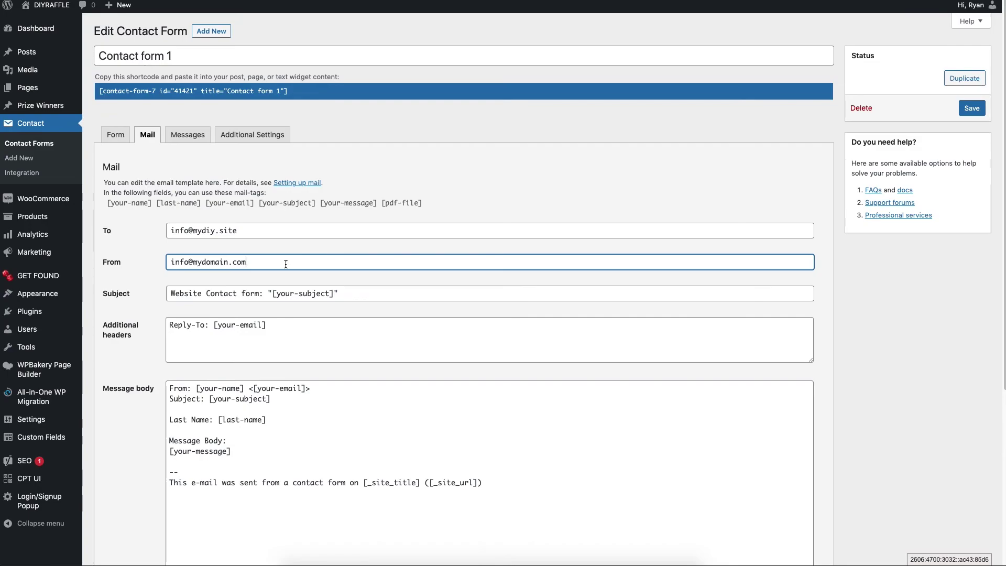
left_click_drag(193, 262, 294, 262)
left_click(231, 231)
Copy the sender address into the recipient field and save Contact form 1
left_click(241, 262)
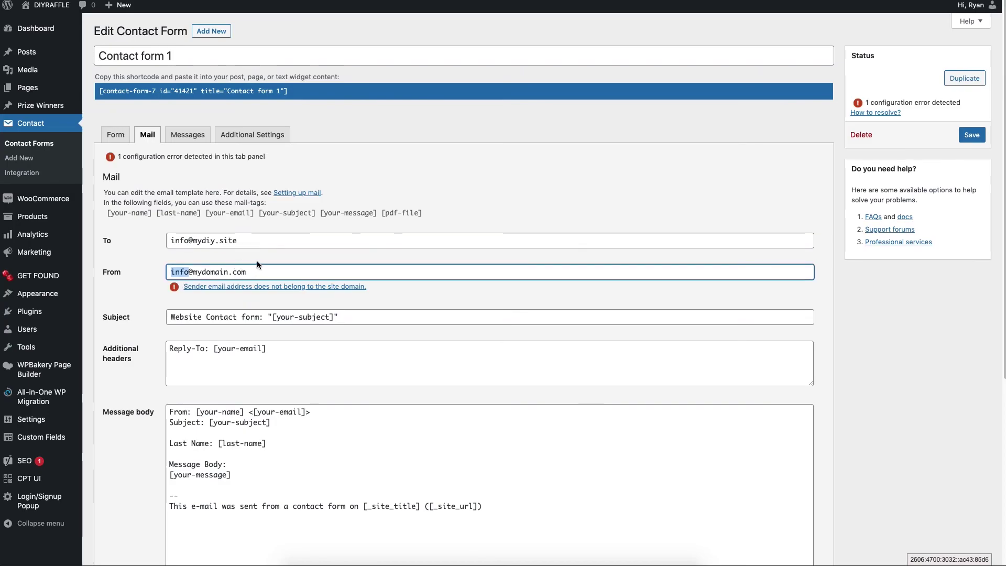
left_click(257, 262)
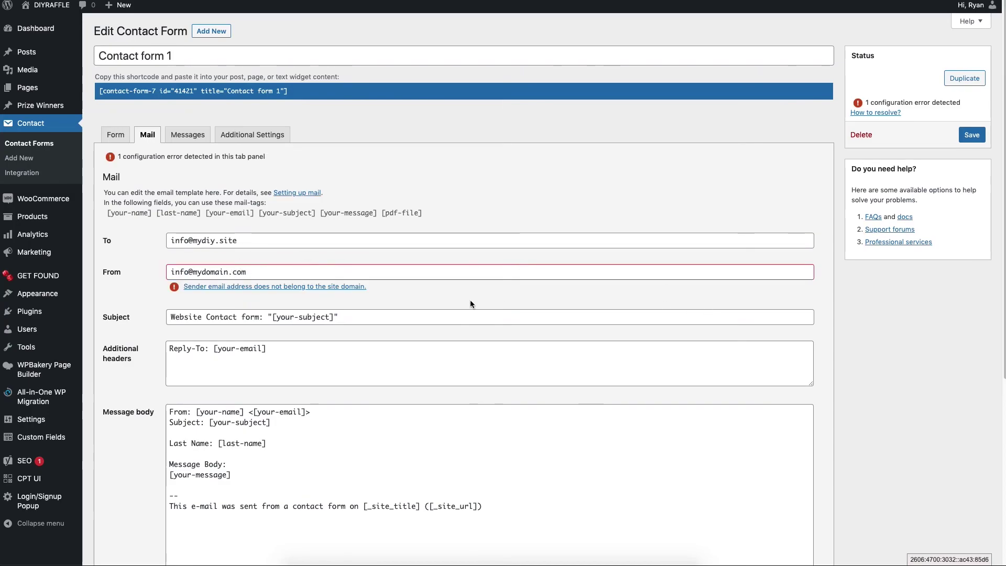
left_click_drag(251, 272, 169, 272)
key("super+c")
left_click_drag(242, 241, 74, 240)
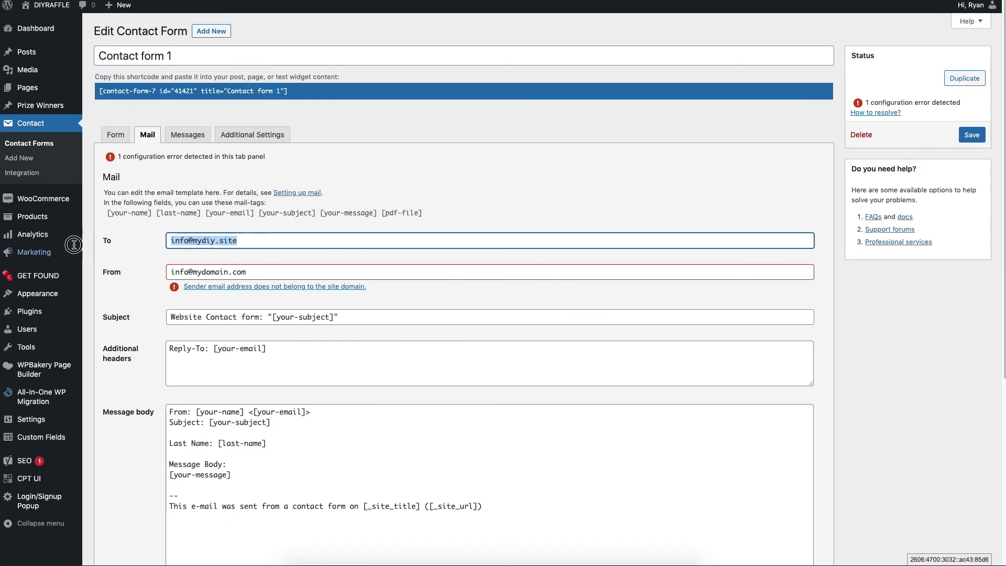
key("super+v")
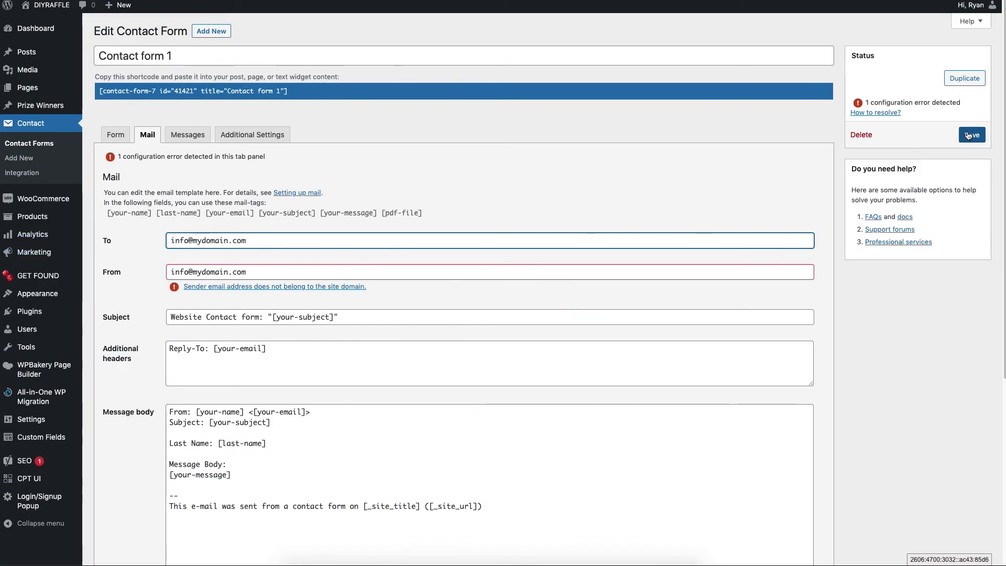
left_click(878, 365)
left_click(966, 135)
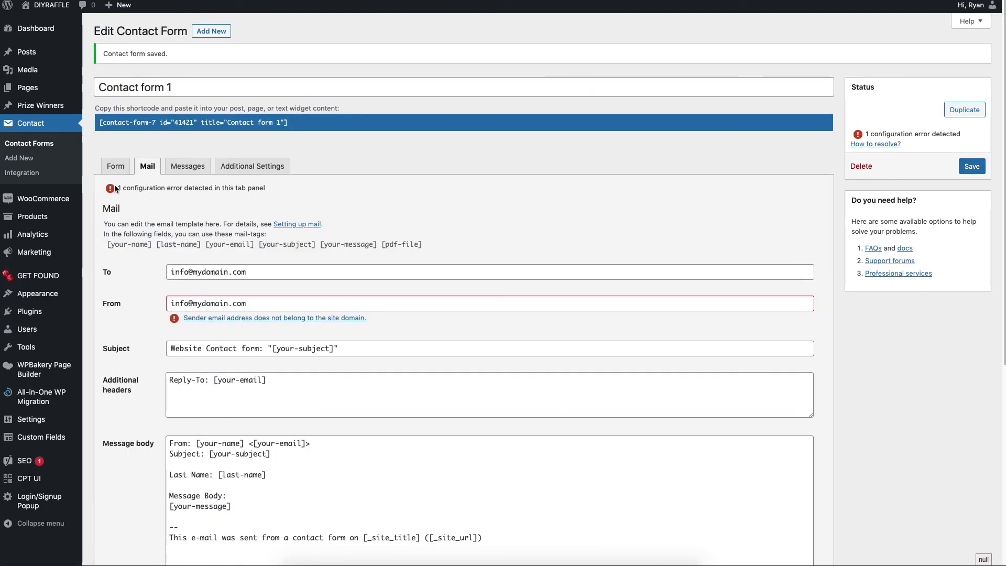
Retype the sender address's domain as the site domain, paste it into the recipient, and save
left_click_drag(118, 188, 286, 195)
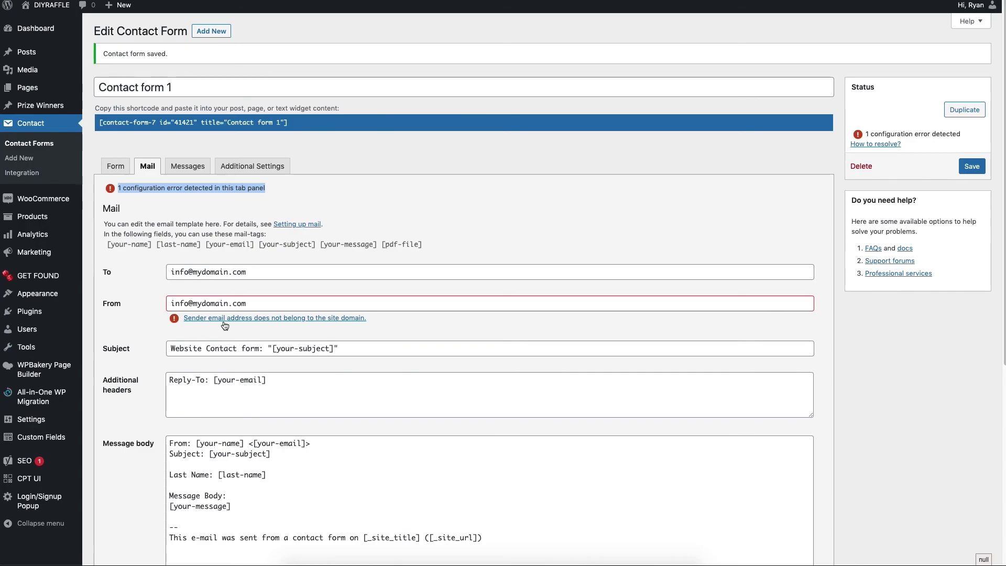
left_click(256, 308)
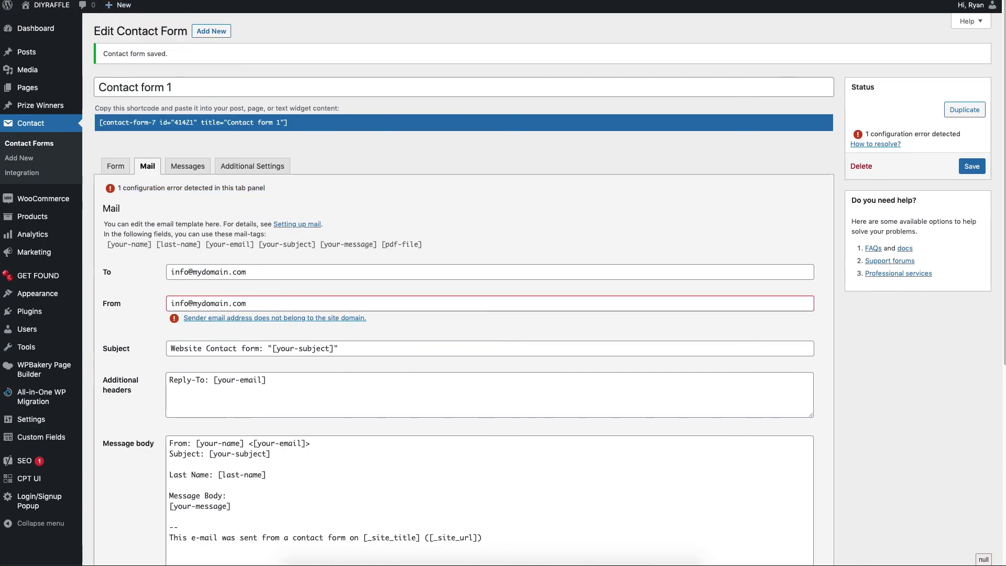
left_click_drag(209, 304, 238, 304)
type("diy")
double_click(226, 303)
type("site")
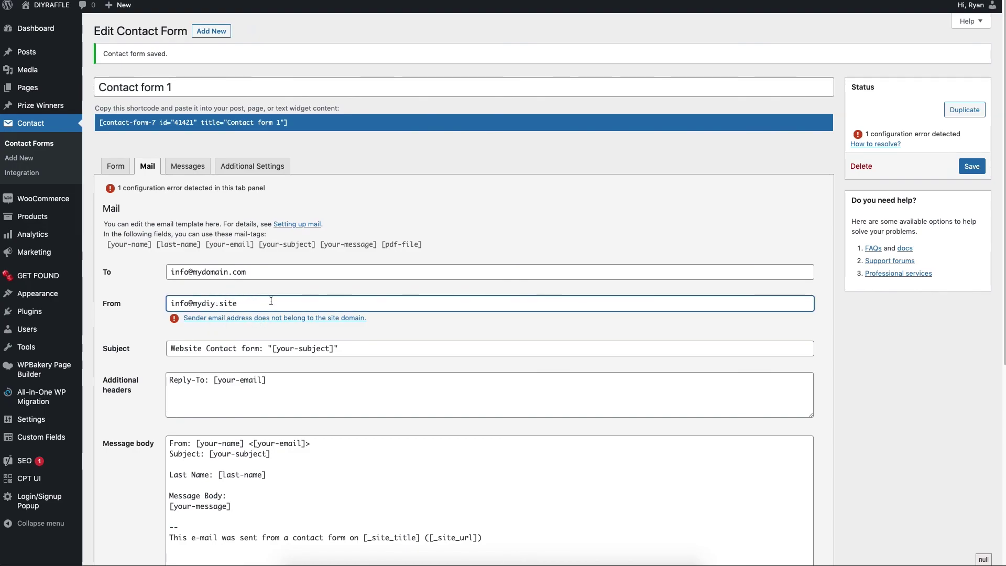
triple_click(241, 300)
triple_click(240, 269)
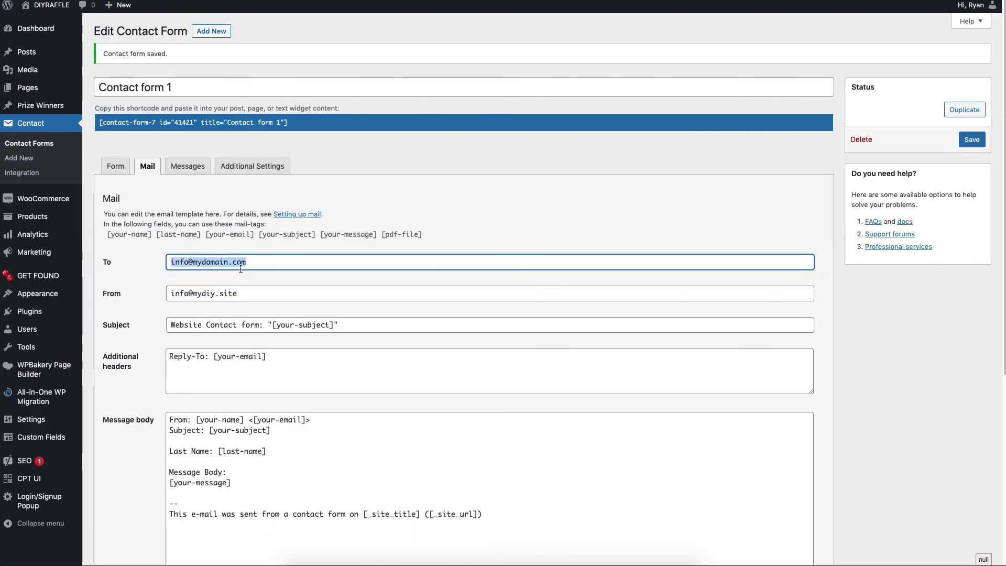
key("super+v")
left_click(904, 368)
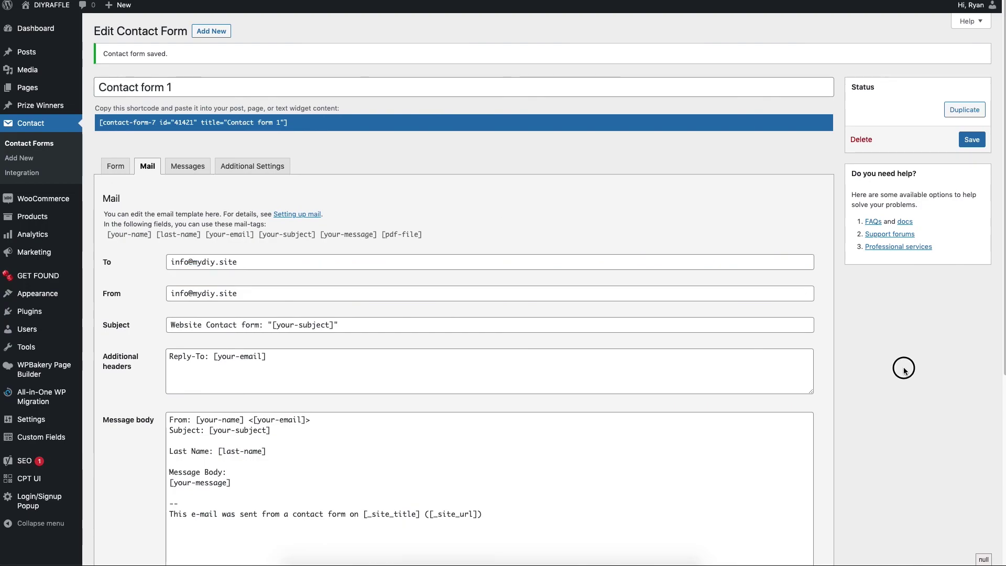
left_click(968, 141)
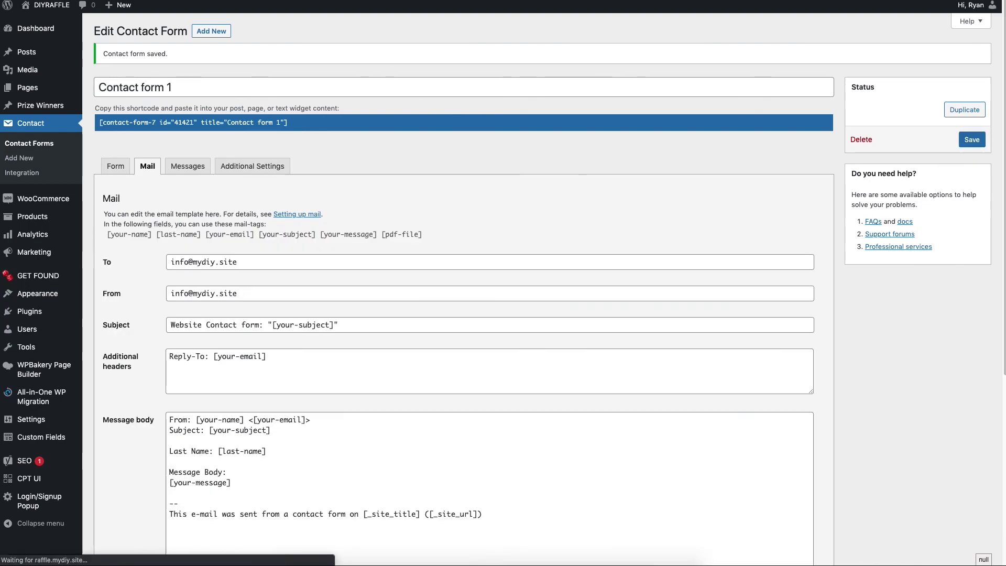
key("ctrl+Tab")
scroll(579, 223, "down", 5)
scroll(659, 285, "up", 5)
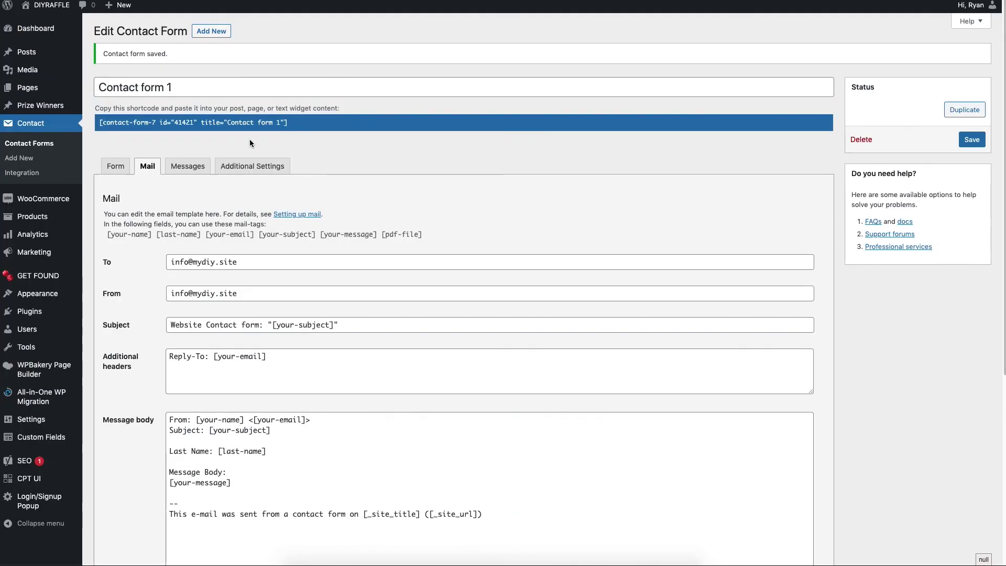
key("ctrl+shift+Tab")
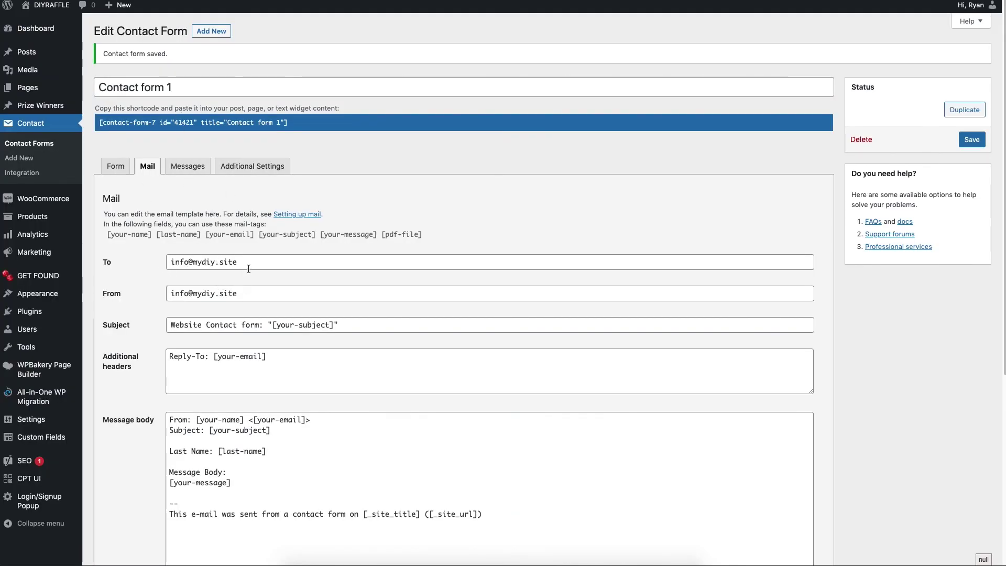
left_click_drag(245, 263, 155, 261)
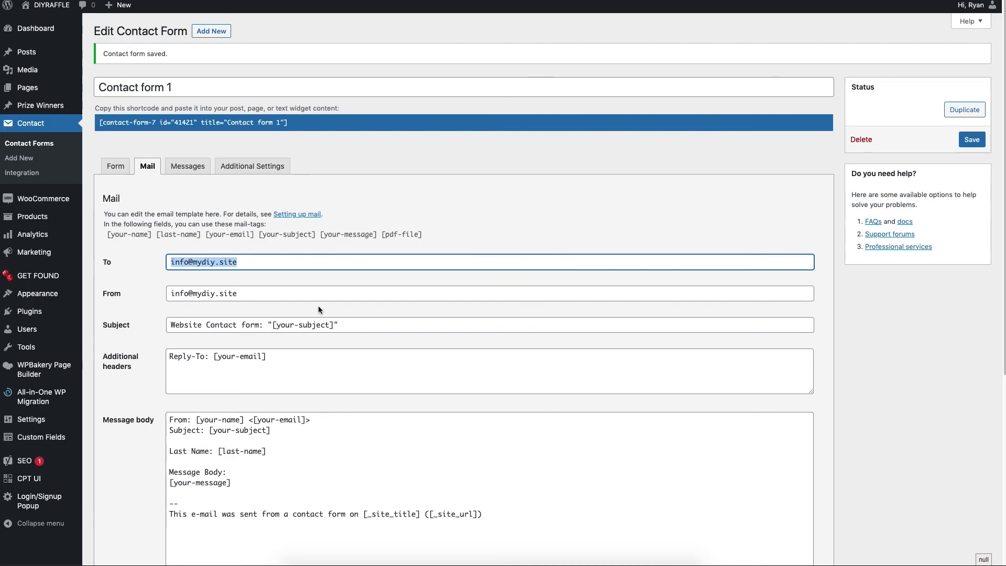